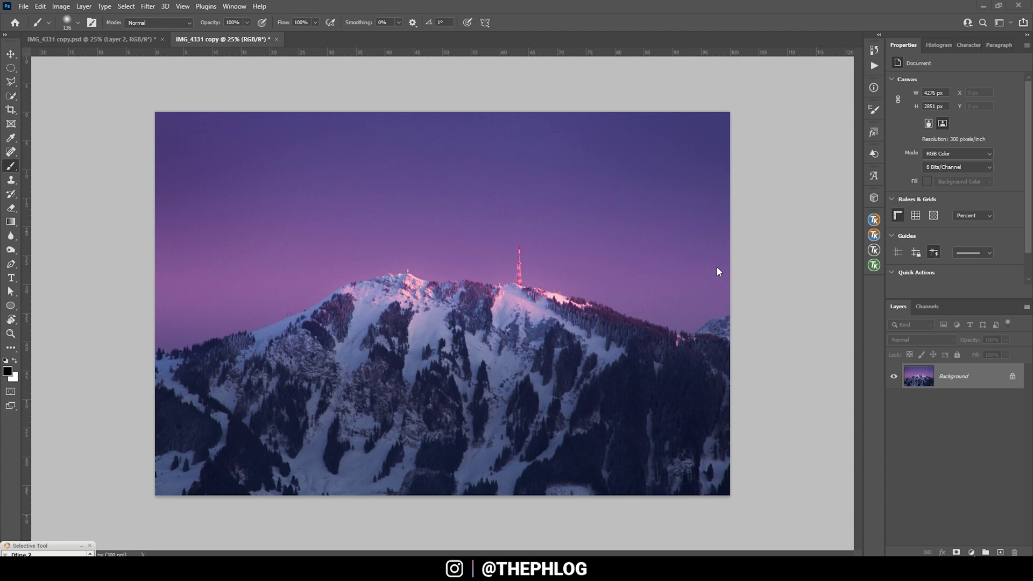
# Step: Drag the first full-moon JPG (mike-petrucci) from the moon folder onto the mountain image
pyautogui.hotkey('alt', 'Tab')
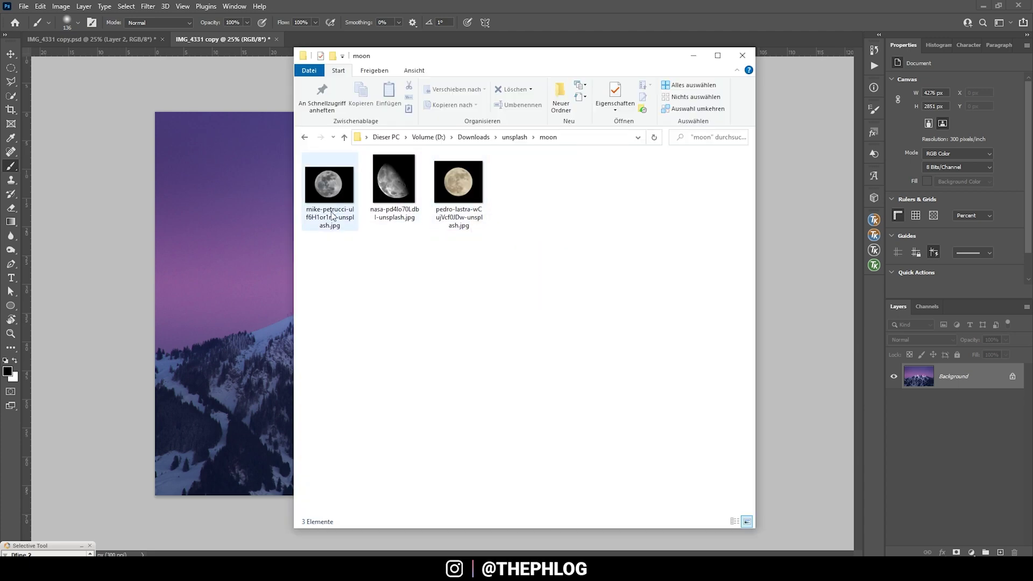
pyautogui.click(452, 195)
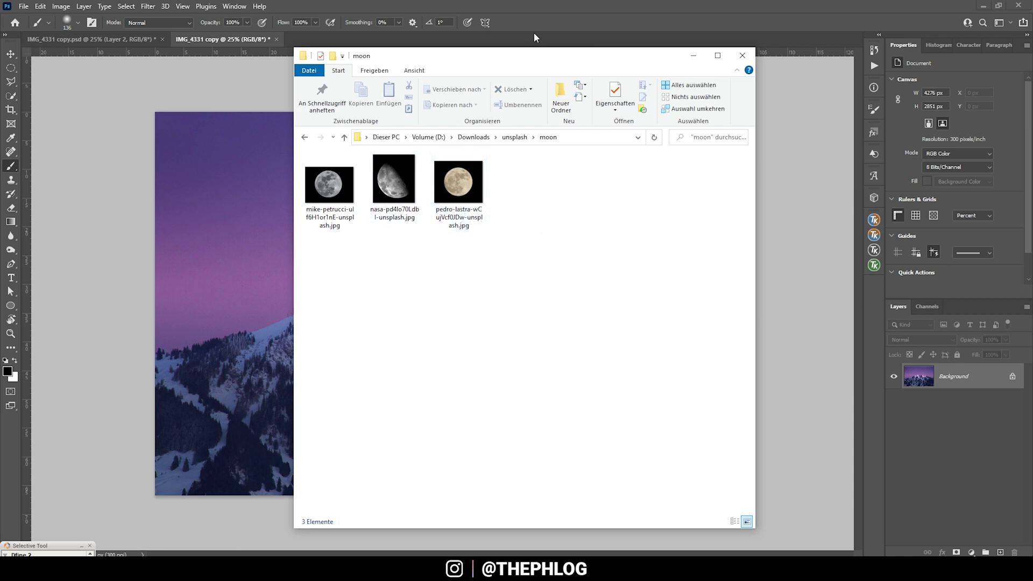
pyautogui.moveTo(458, 63); pyautogui.dragTo(521, 59)
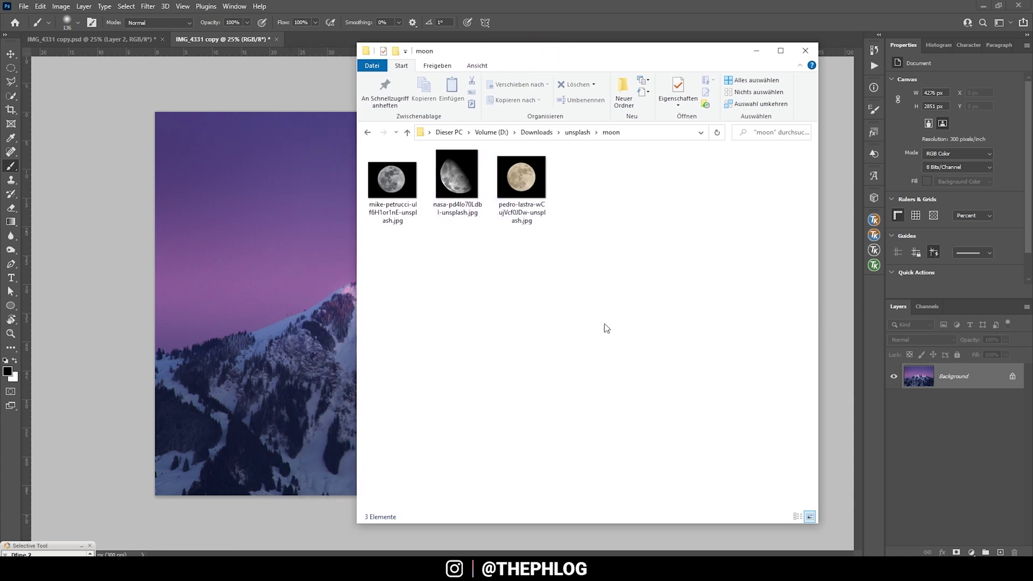
pyautogui.click(409, 178)
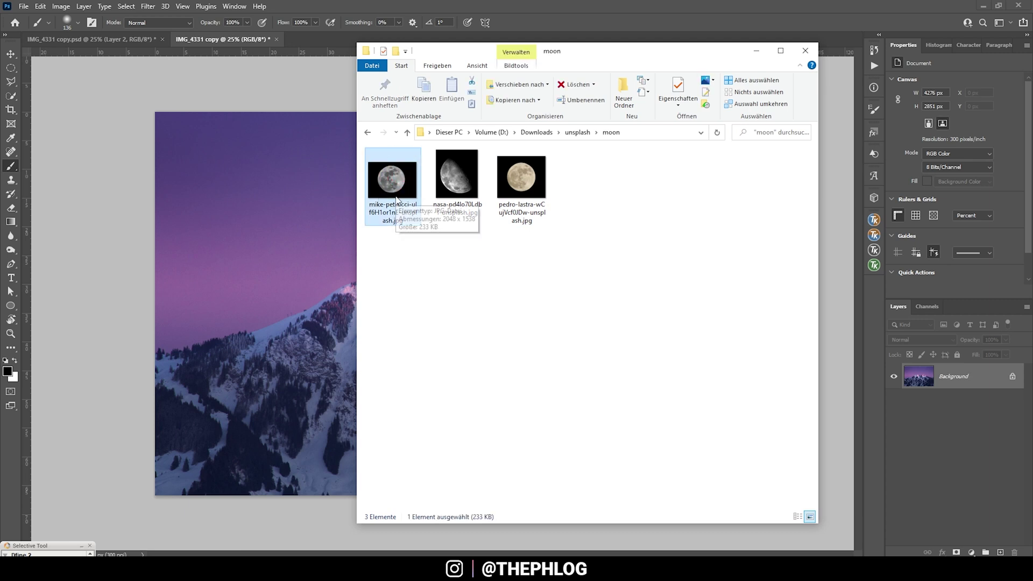
pyautogui.moveTo(399, 183); pyautogui.dragTo(261, 212)
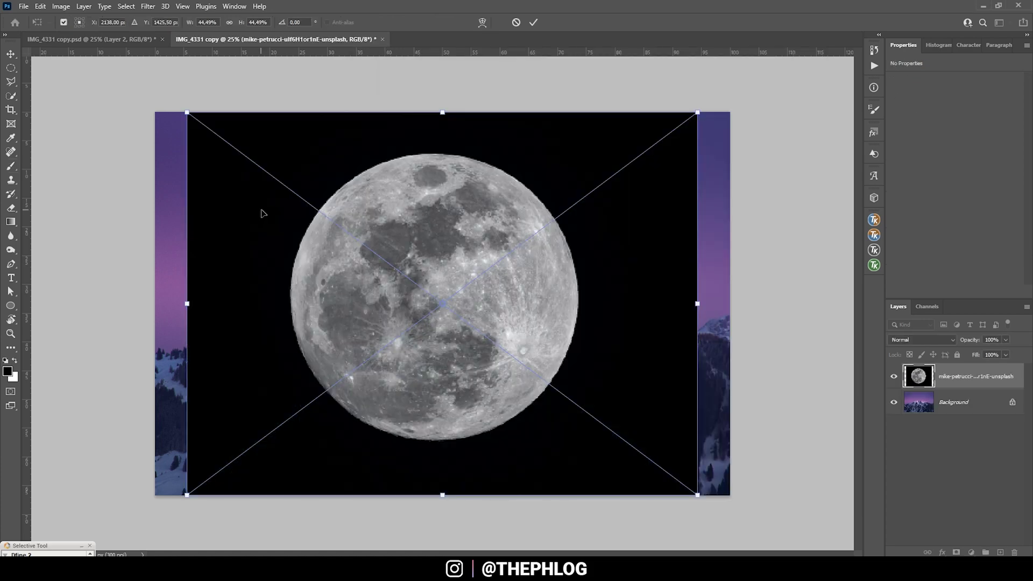
# Step: Commit the placed moon photo and set its layer blend mode to Screen
pyautogui.click(533, 22)
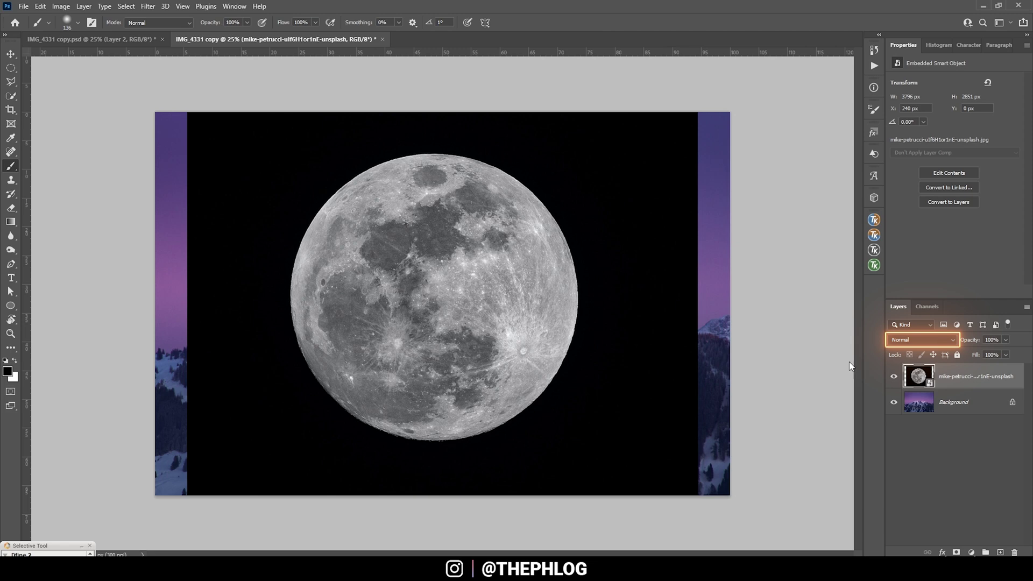
pyautogui.click(921, 340)
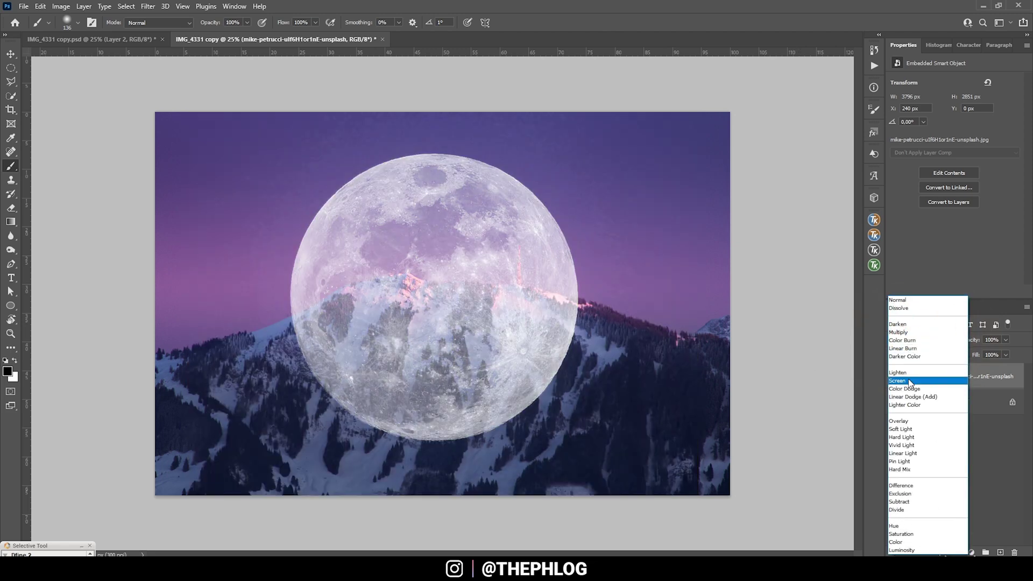
pyautogui.click(911, 381)
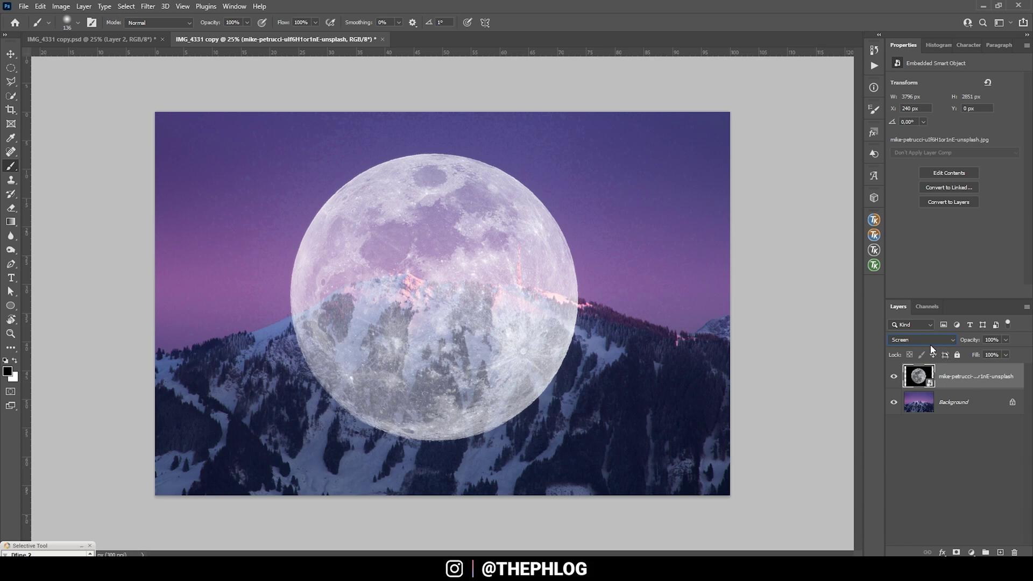
# Step: Scale the moon down to roughly 8% and place it high in the sky, left of the peak
pyautogui.hotkey('ctrl', 't')
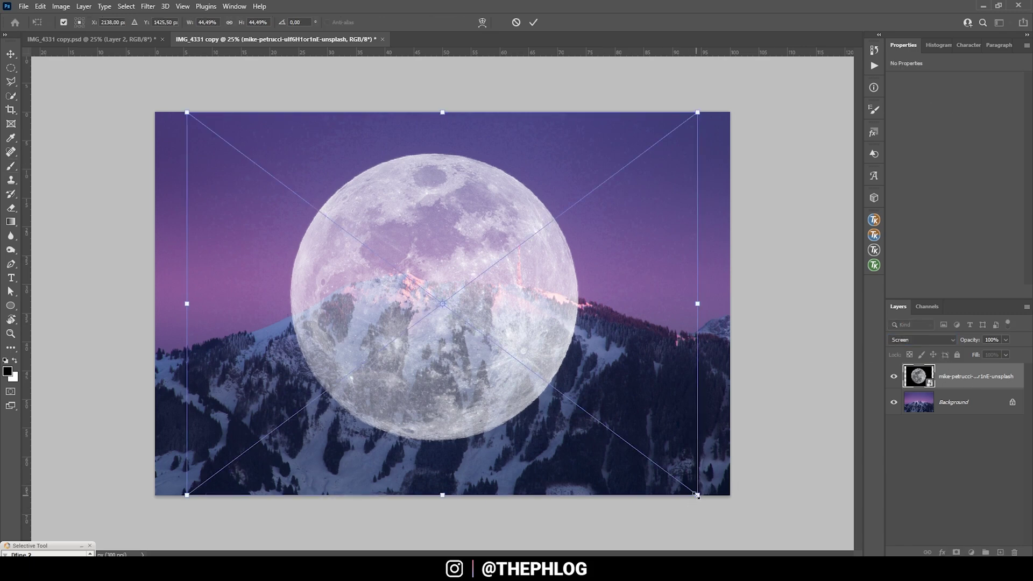
pyautogui.press('Return')
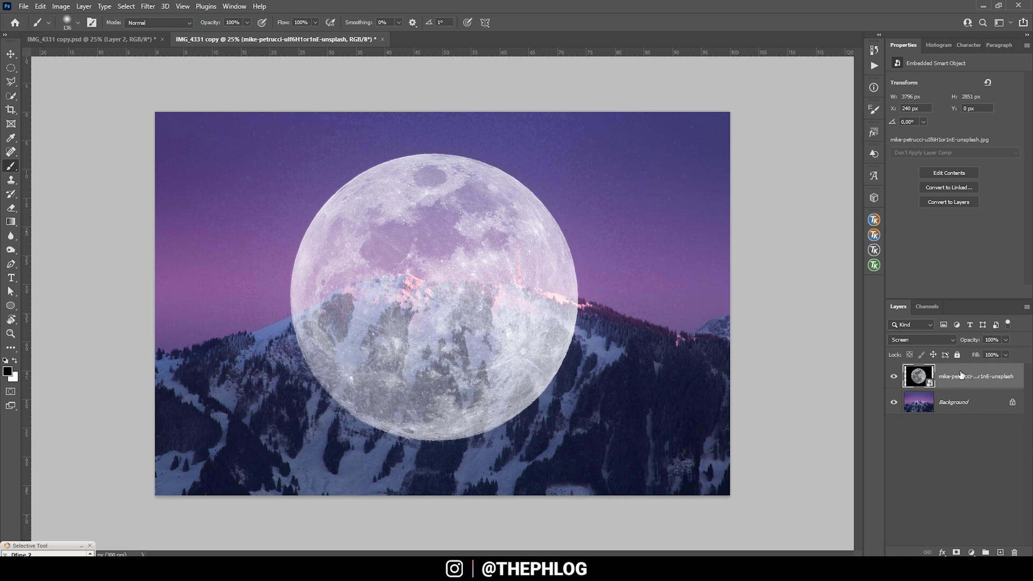
pyautogui.hotkey('ctrl', 't')
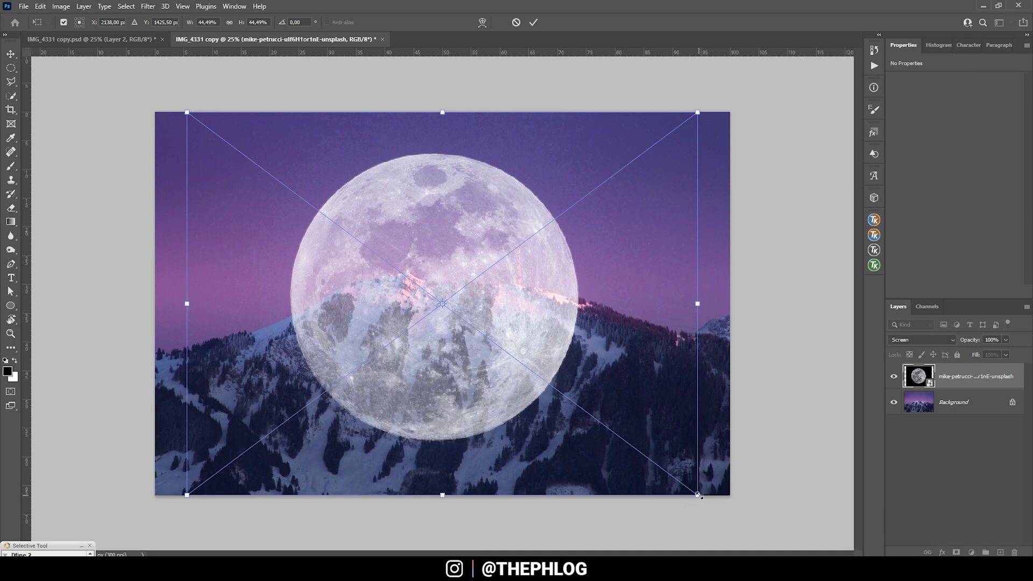
pyautogui.moveTo(700, 495); pyautogui.dragTo(278, 181)
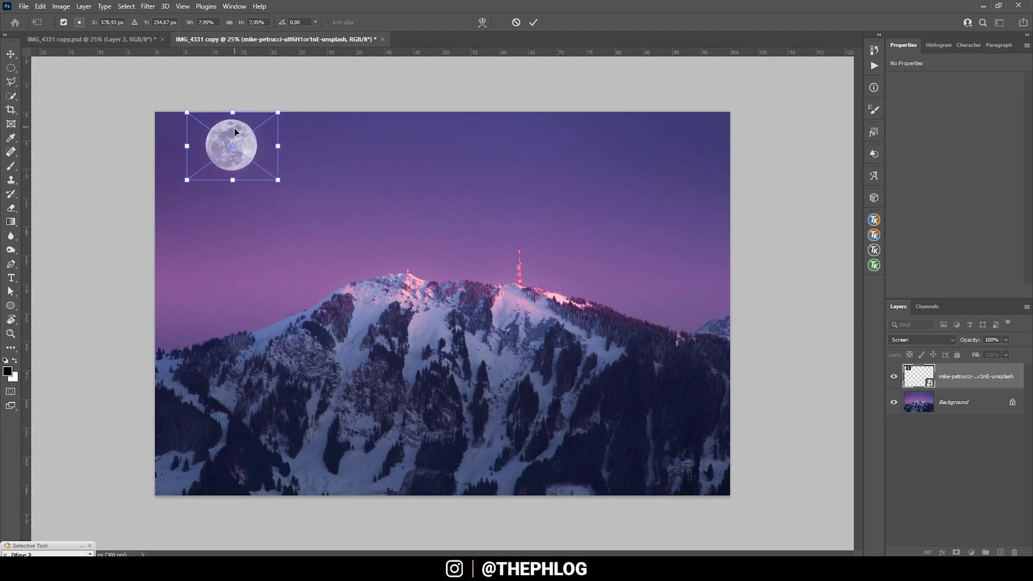
pyautogui.moveTo(234, 128); pyautogui.dragTo(289, 171)
pyautogui.moveTo(340, 210); pyautogui.dragTo(335, 208)
pyautogui.click(531, 25)
pyautogui.press('b')
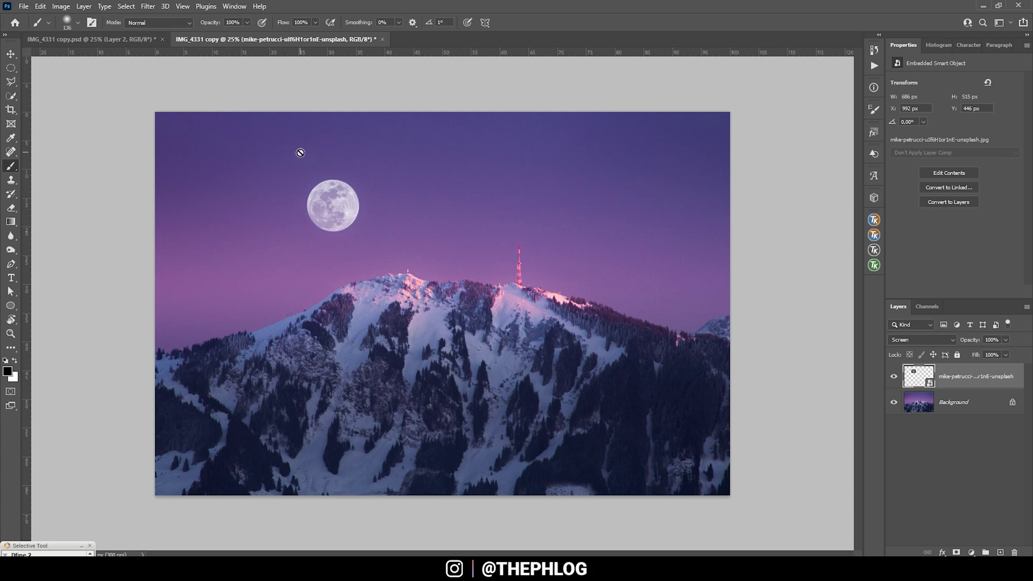
pyautogui.scroll(5, 293, 165)
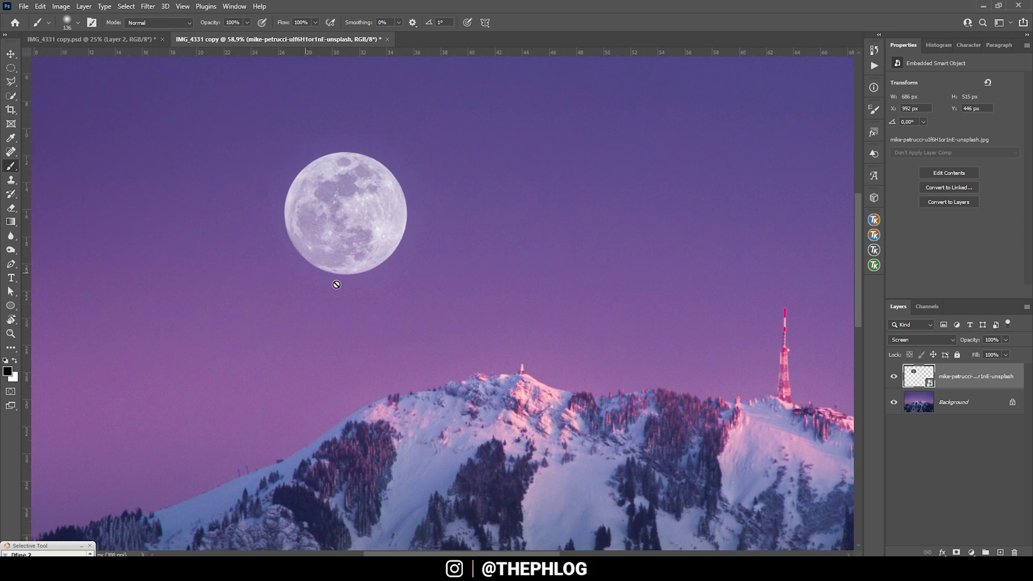
# Step: Add a Levels adjustment layer clipped to the moon layer
pyautogui.scroll(-3, 410, 305)
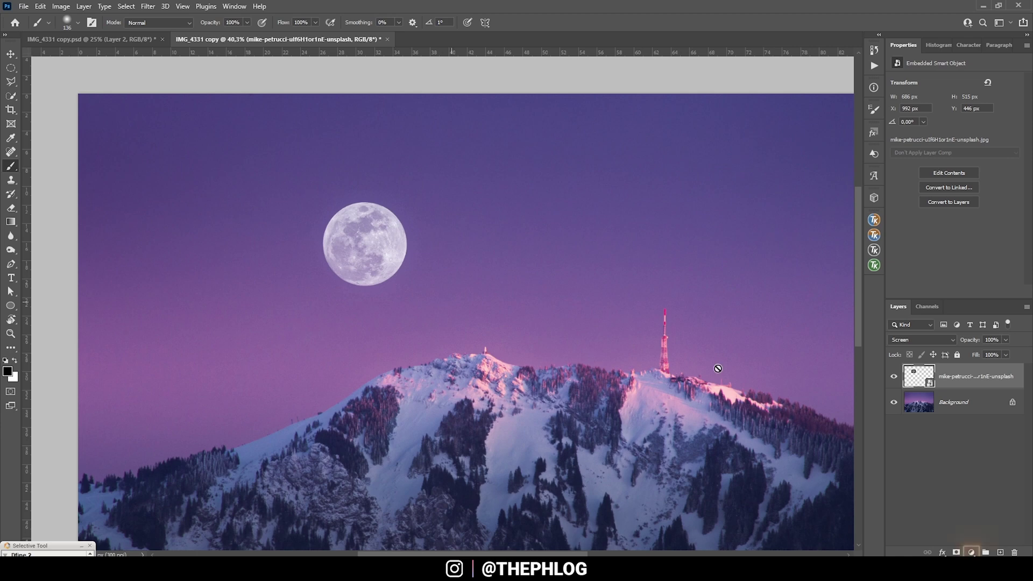
pyautogui.click(972, 552)
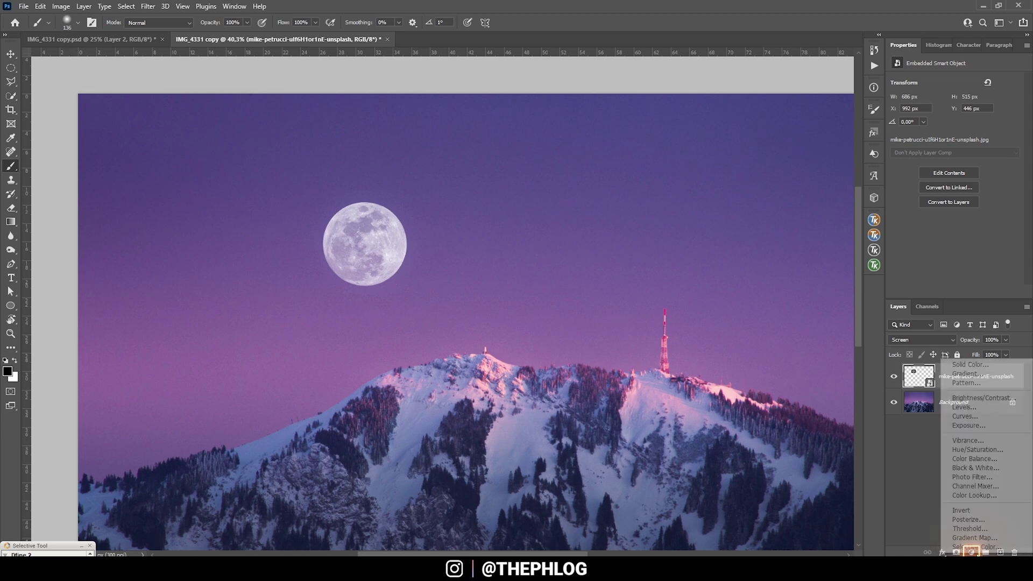
pyautogui.click(991, 408)
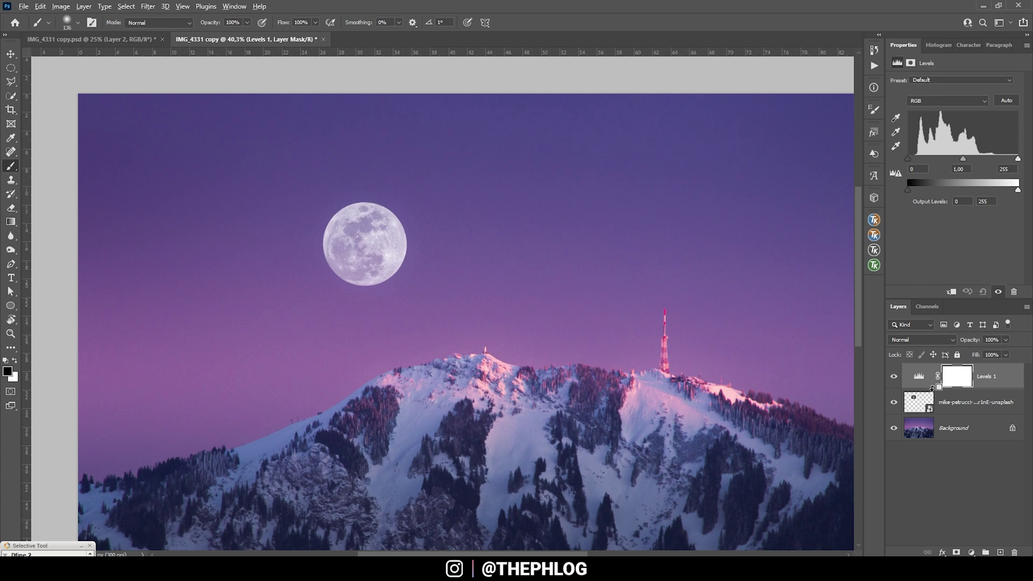
pyautogui.keyDown('alt'); pyautogui.click(933, 388); pyautogui.keyUp('alt')
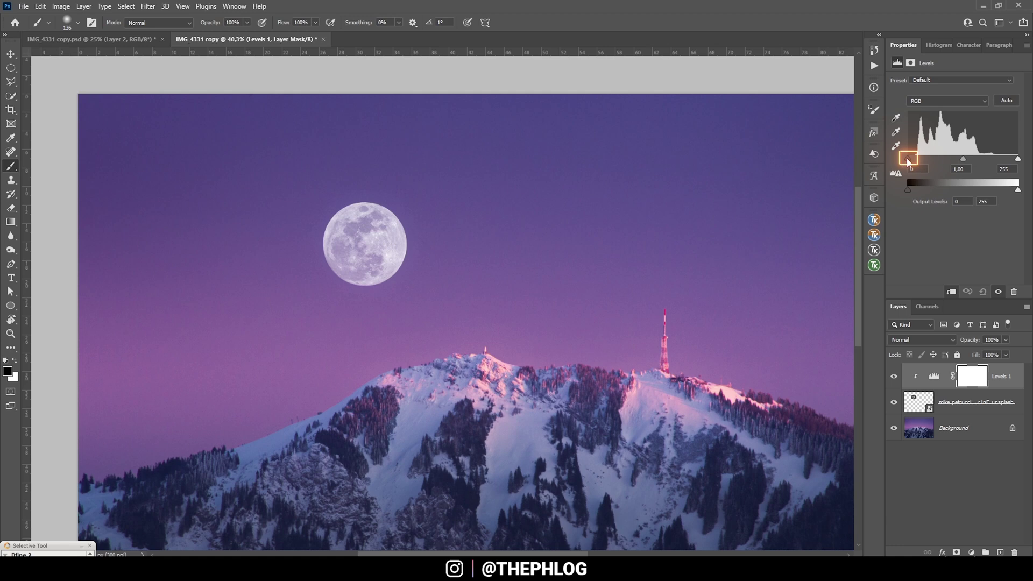
# Step: Set the Levels input black point to 15 and white point to 202
pyautogui.click(907, 159)
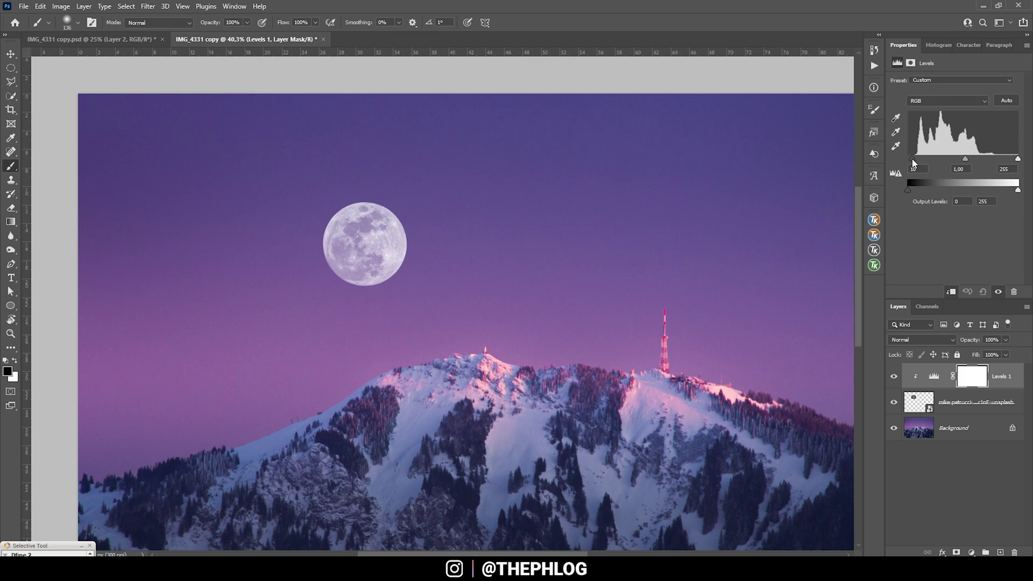
pyautogui.moveTo(914, 161); pyautogui.dragTo(915, 161)
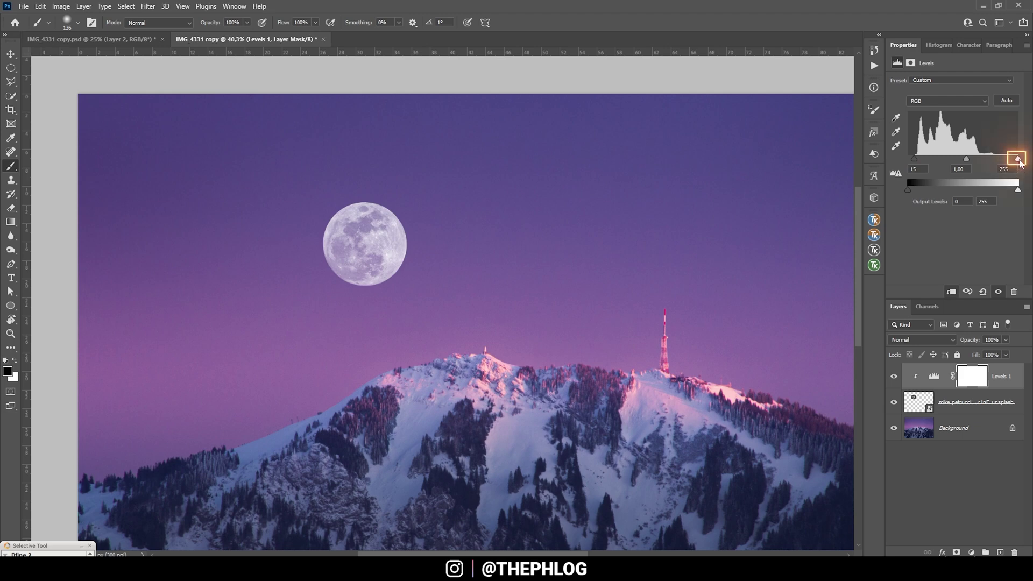
pyautogui.moveTo(1017, 161); pyautogui.dragTo(995, 160)
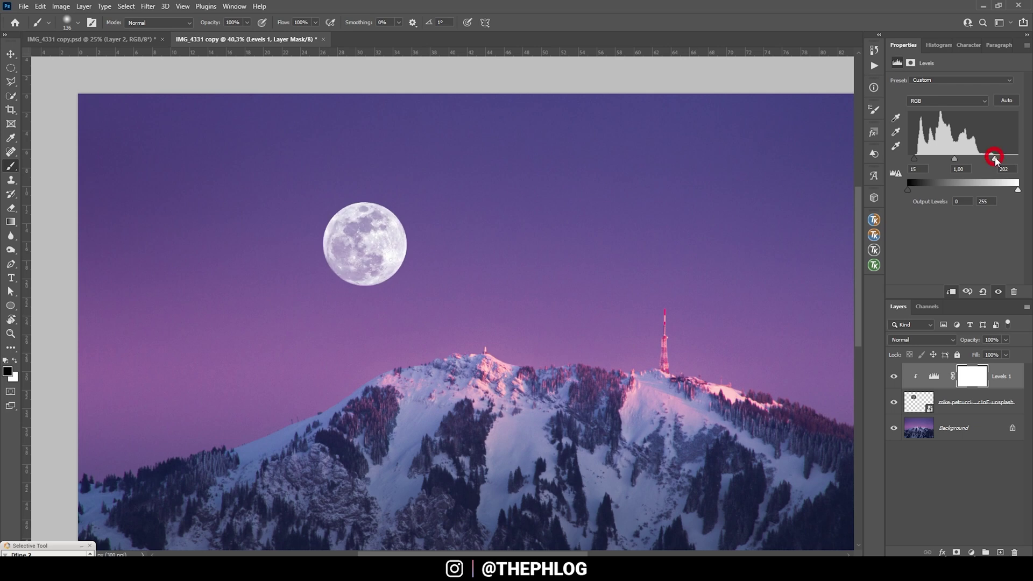
pyautogui.click(890, 377)
# Step: Toggle the Levels layer's visibility to compare the moon before and after
pyautogui.click(892, 376)
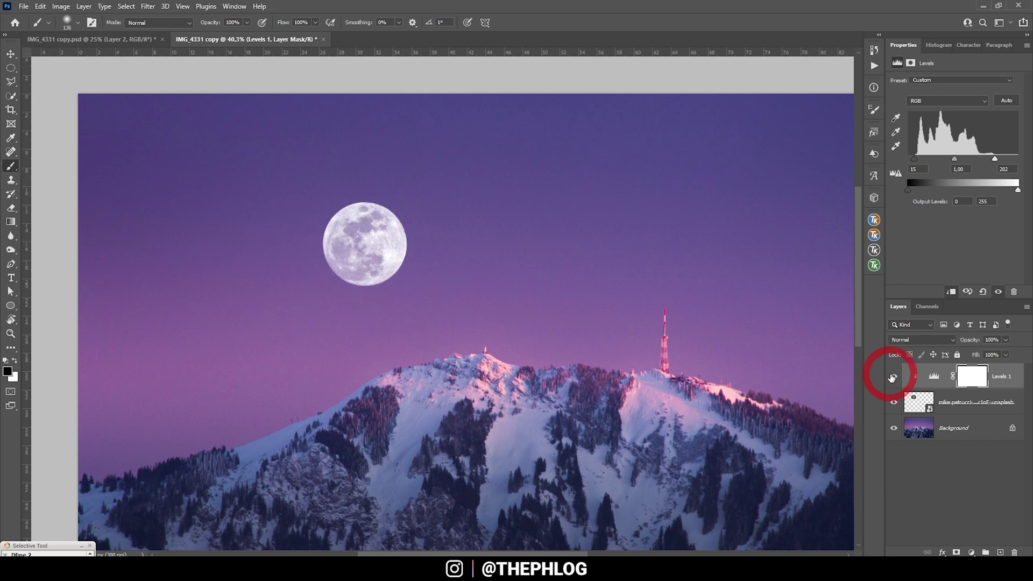
pyautogui.click(892, 377)
pyautogui.click(892, 377)
pyautogui.click(892, 377)
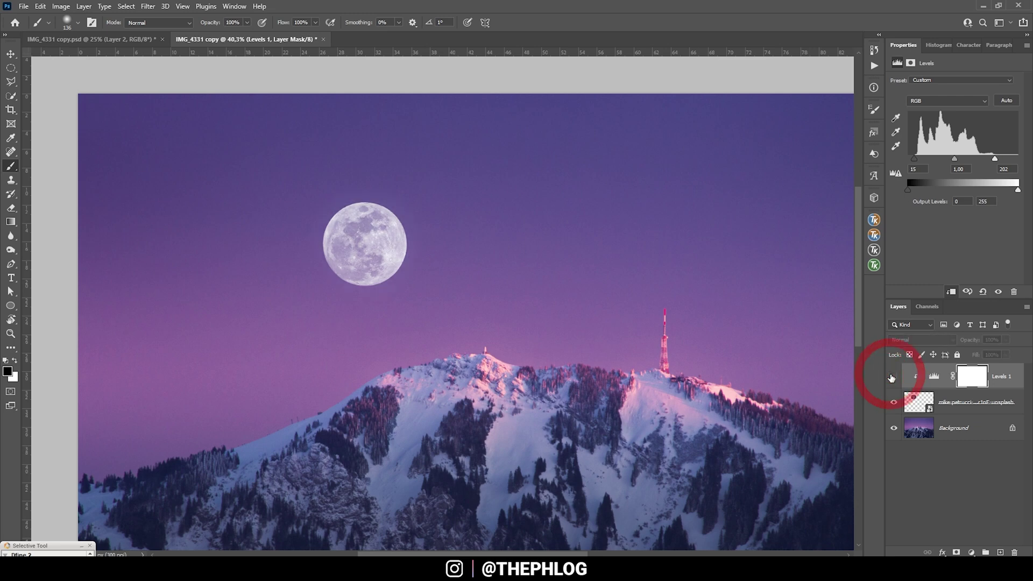
pyautogui.click(891, 377)
pyautogui.click(892, 377)
pyautogui.click(892, 377)
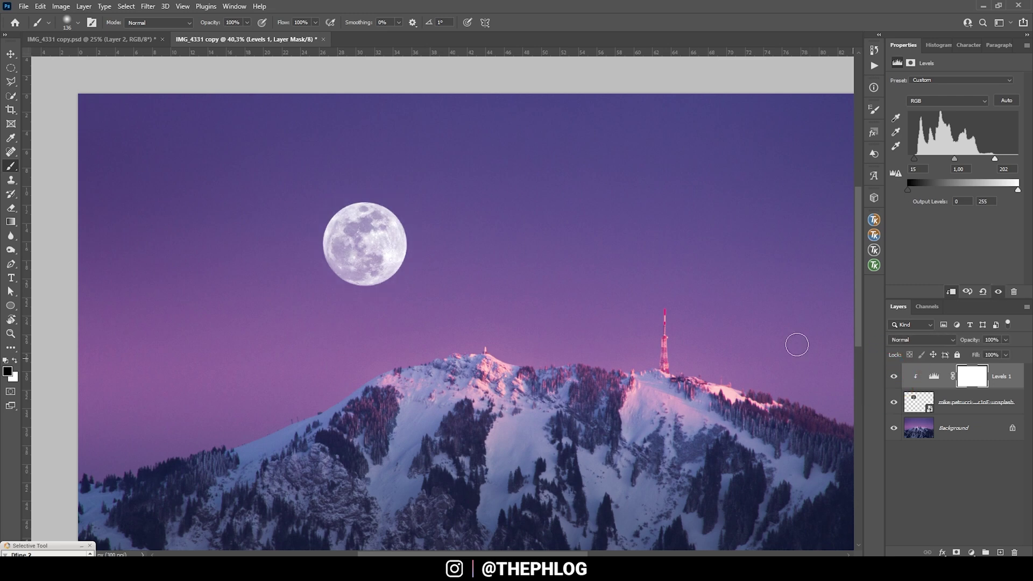
pyautogui.hotkey('ctrl', '-')
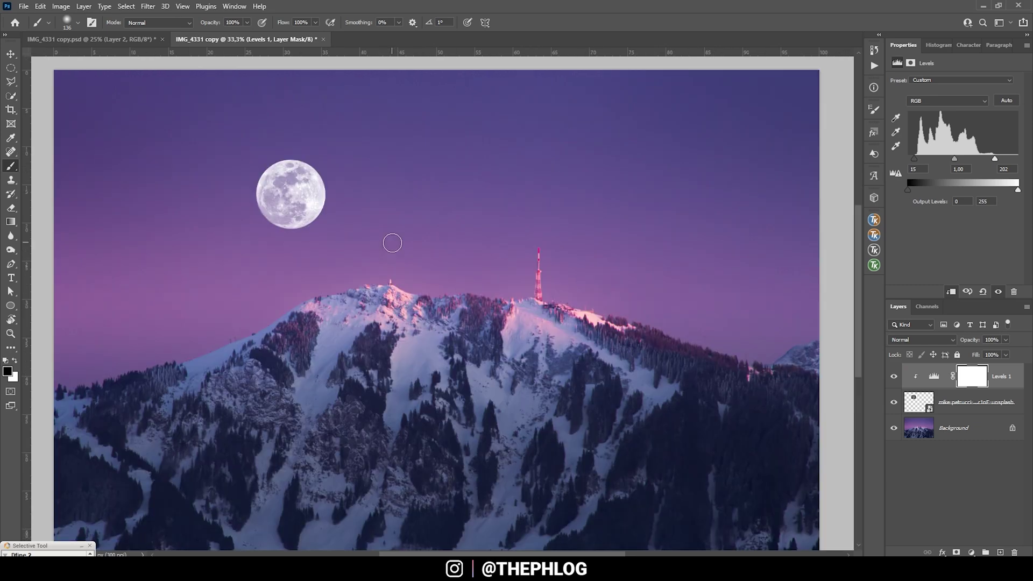
# Step: Add a Curves adjustment layer clipped to the moon's adjustments
pyautogui.click(972, 552)
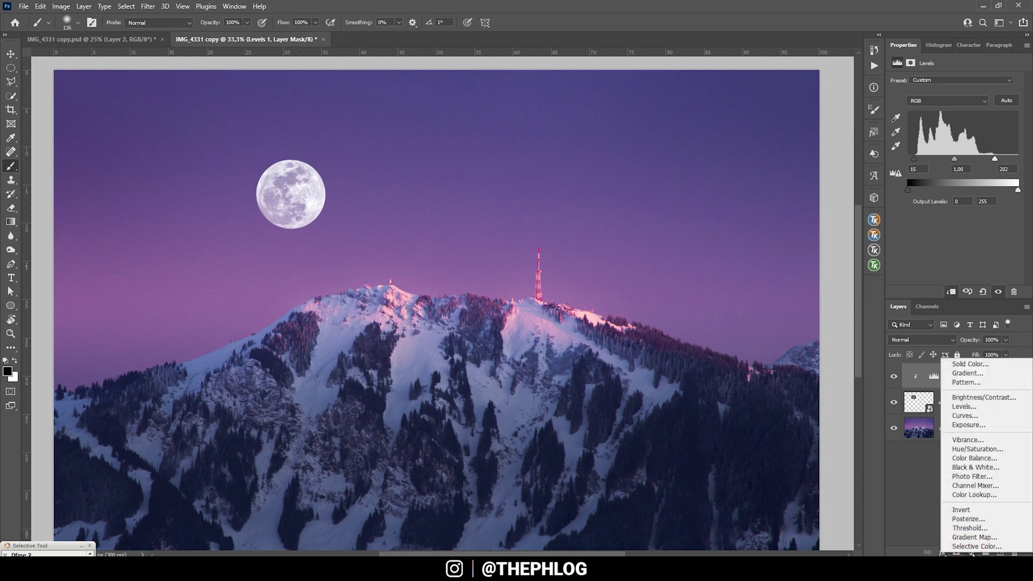
pyautogui.click(986, 419)
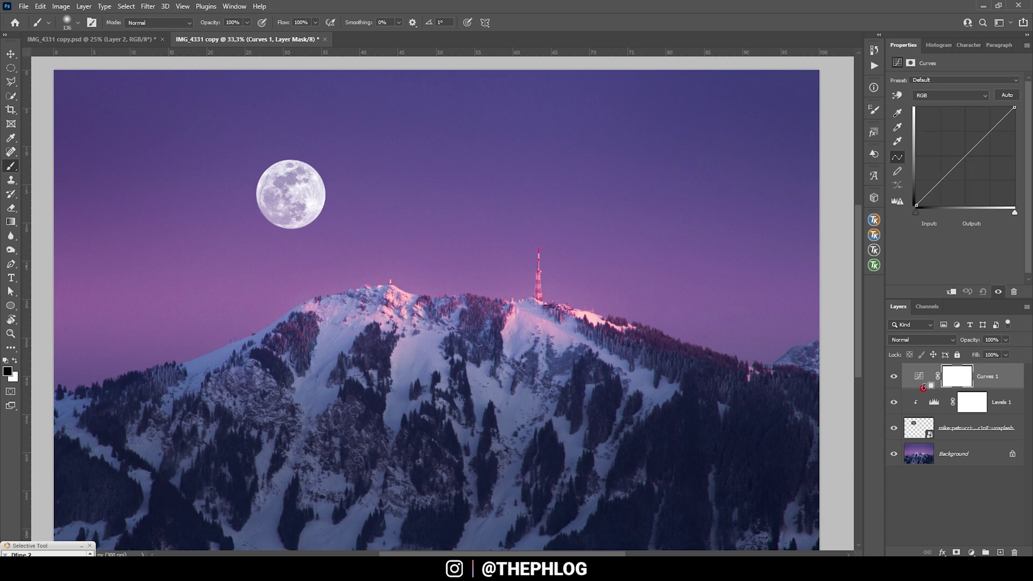
pyautogui.keyDown('alt'); pyautogui.click(924, 388); pyautogui.keyUp('alt')
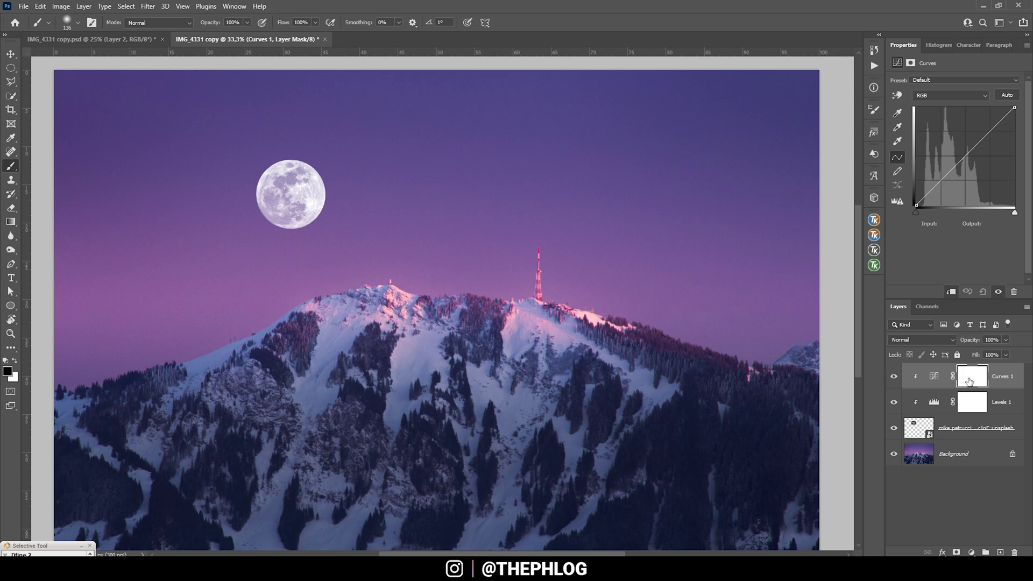
# Step: Raise the Red channel curve so input 212 maps to 255, tinting the moon red
pyautogui.click(985, 96)
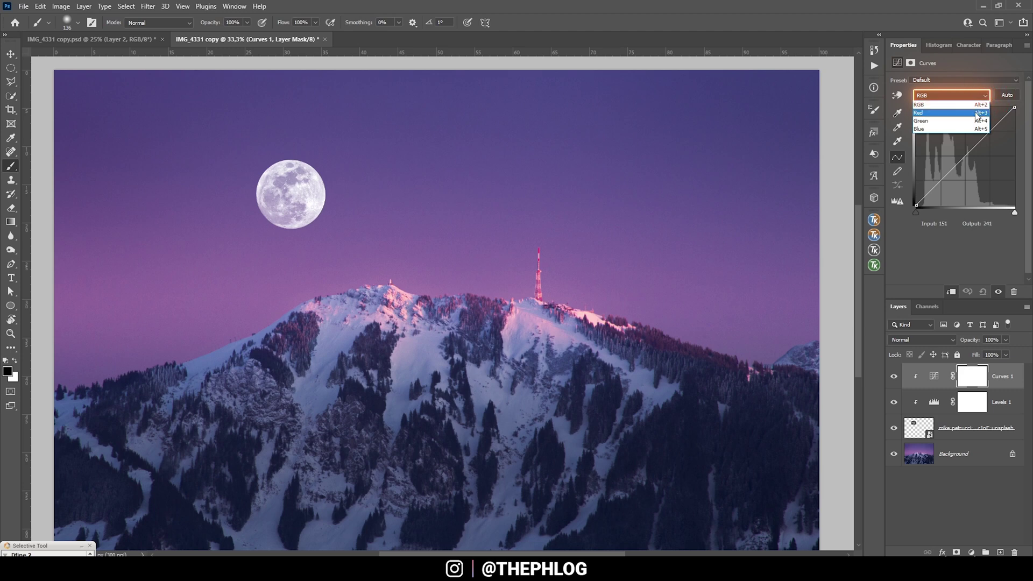
pyautogui.click(983, 113)
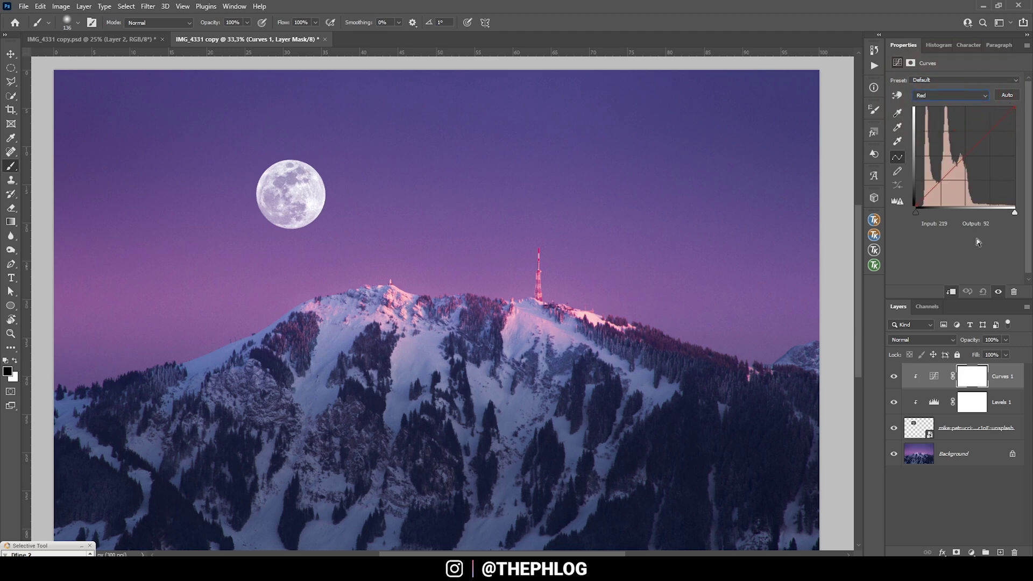
pyautogui.click(1014, 108)
pyautogui.moveTo(1014, 105); pyautogui.dragTo(997, 99)
pyautogui.moveTo(997, 98); pyautogui.dragTo(997, 97)
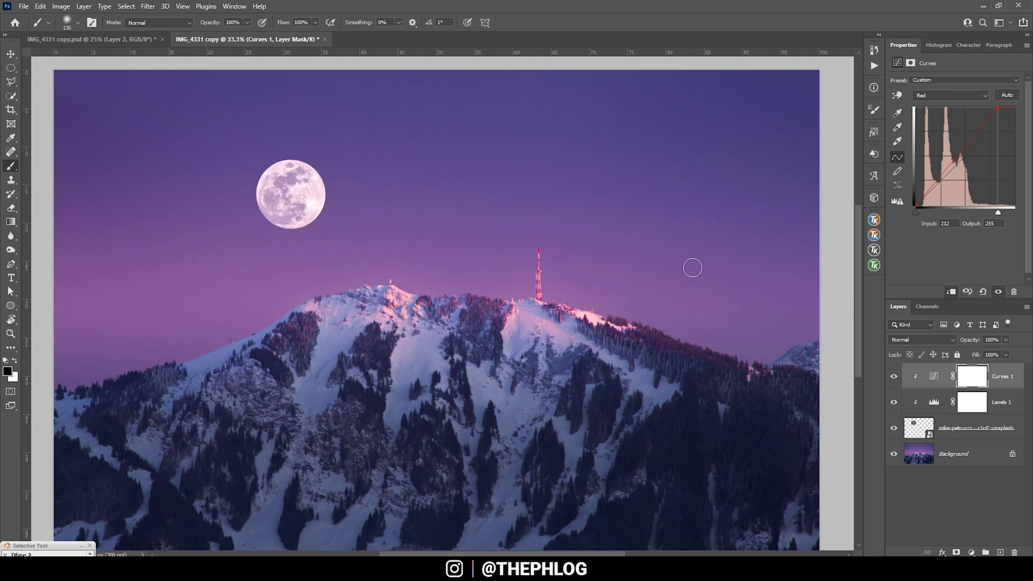
pyautogui.hotkey('alt', '2')
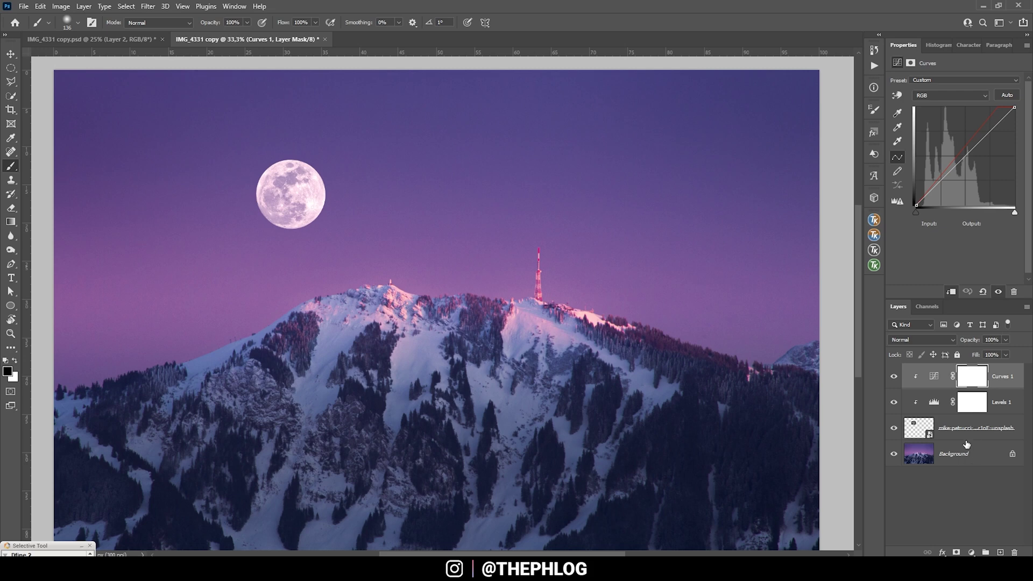
# Step: Create Layer 1 beneath the moon layer and set its blend mode to Soft Light
pyautogui.click(1000, 553)
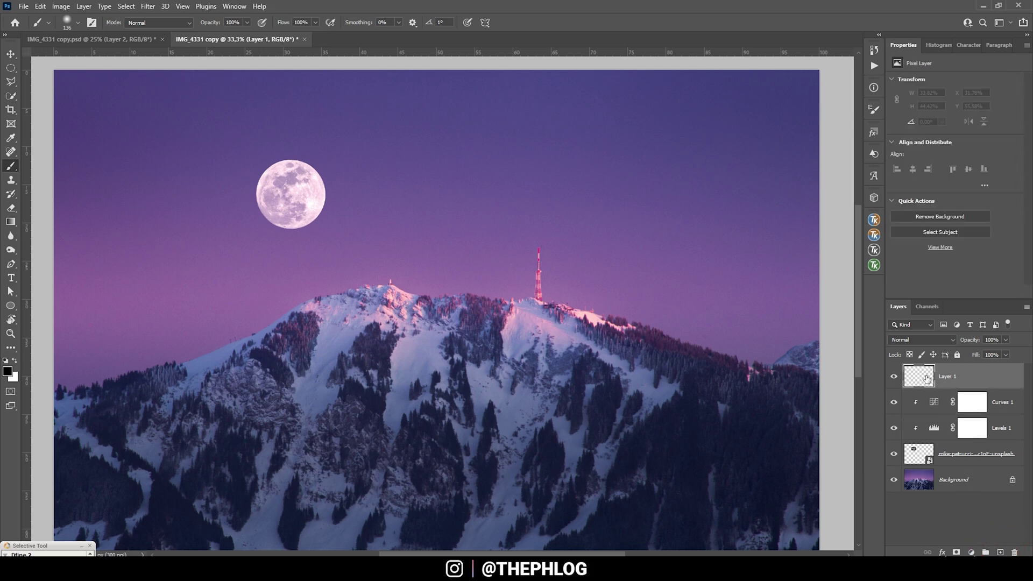
pyautogui.moveTo(926, 379); pyautogui.dragTo(949, 468)
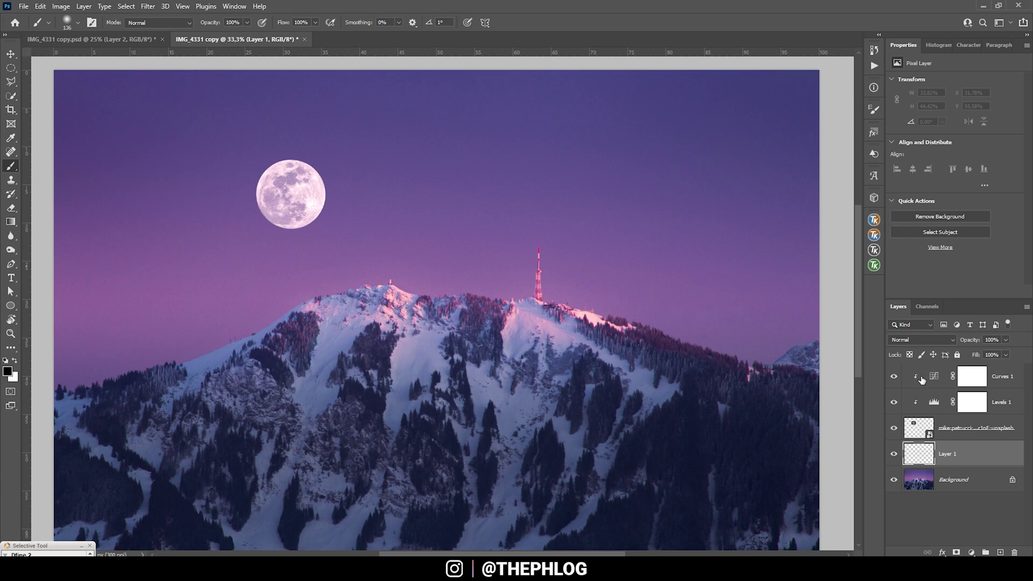
pyautogui.click(937, 340)
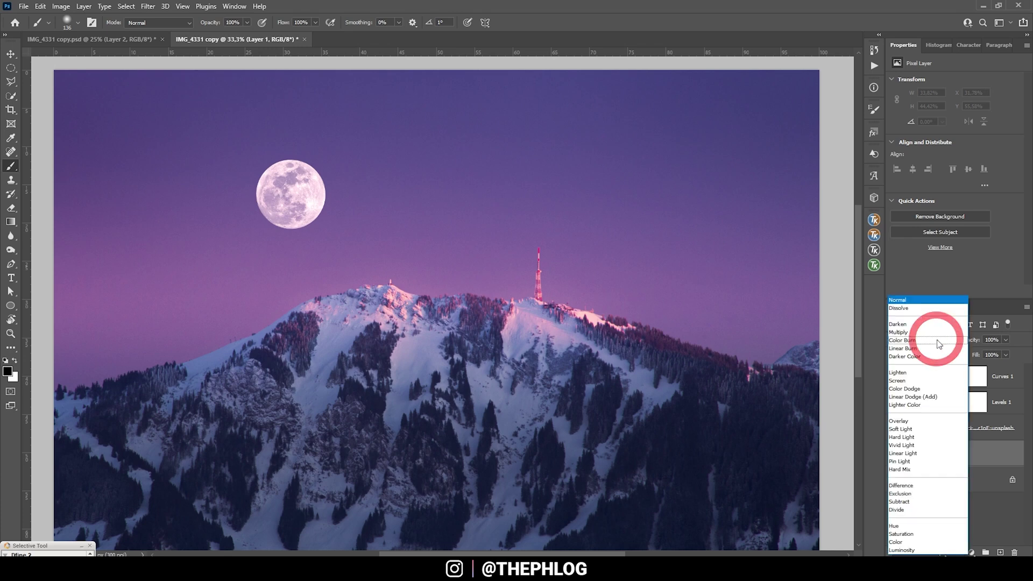
pyautogui.click(921, 429)
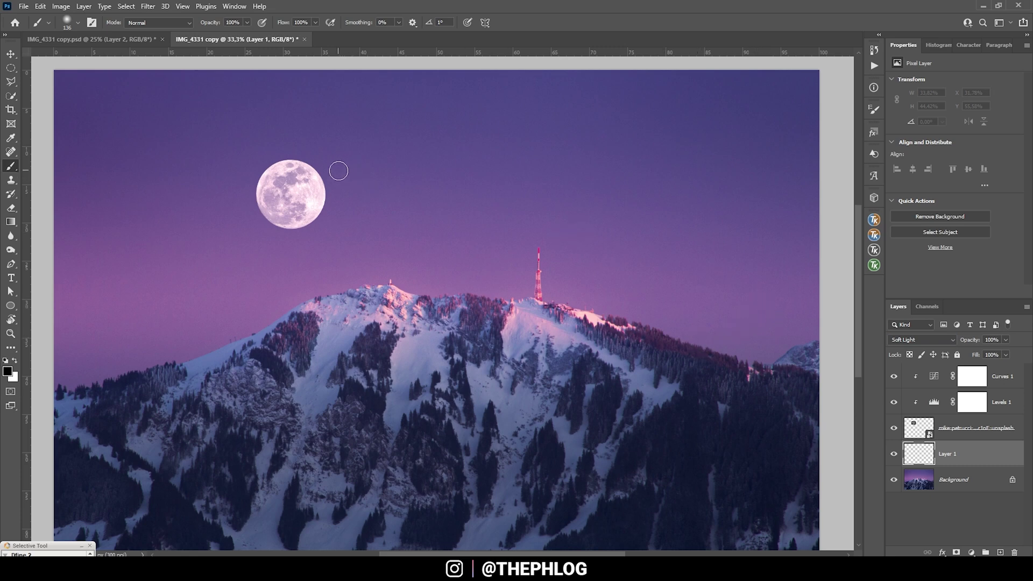
# Step: Enlarge the brush to about 499 px to cover the moon
pyautogui.press(']')
pyautogui.moveTo(298, 205)
pyautogui.mouseDown()
pyautogui.moveTo(321, 213)
pyautogui.moveTo(292, 195)
pyautogui.mouseUp()
pyautogui.rightClick(321, 213)
pyautogui.rightClick(291, 195)
pyautogui.press('Escape')
# Step: Set the foreground colour to a faint pinkish white, fff5f5, and return to the brush
pyautogui.click(14, 361)
pyautogui.click(8, 374)
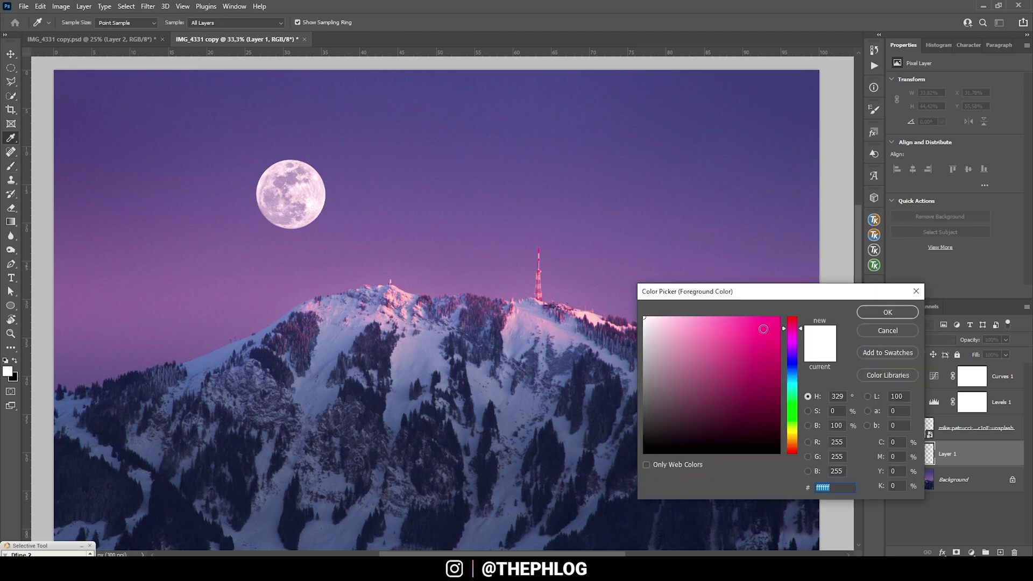
pyautogui.click(647, 316)
pyautogui.click(649, 316)
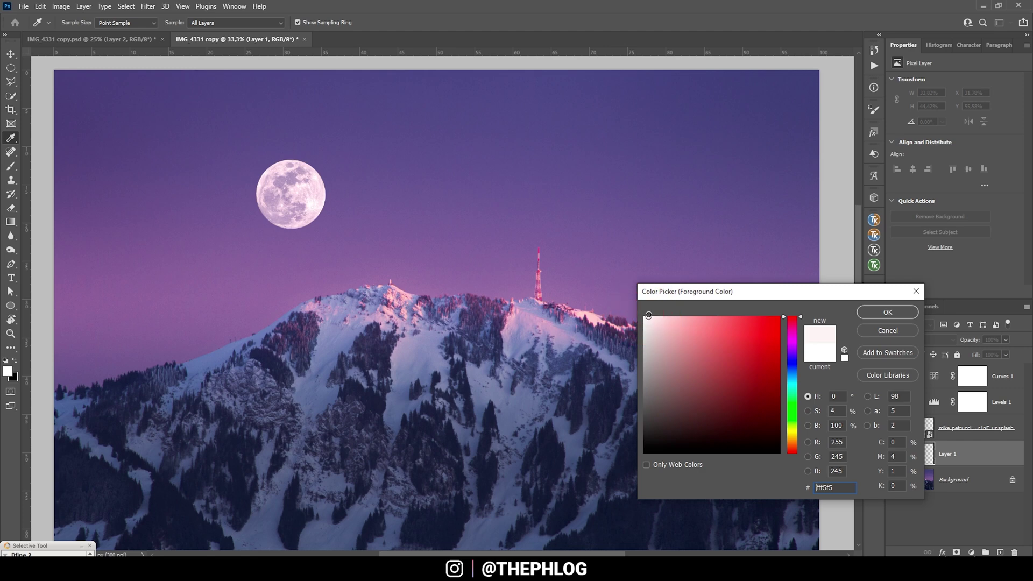
pyautogui.press('Return')
pyautogui.press('b')
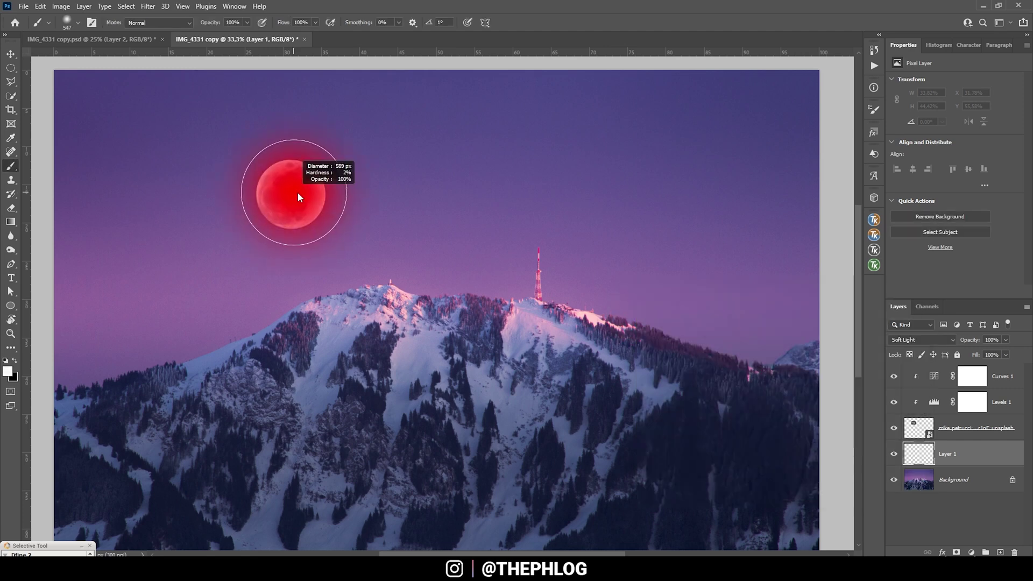
# Step: Lower brush opacity to about 15% and paint soft pink glow dabs over the moon
pyautogui.click(247, 22)
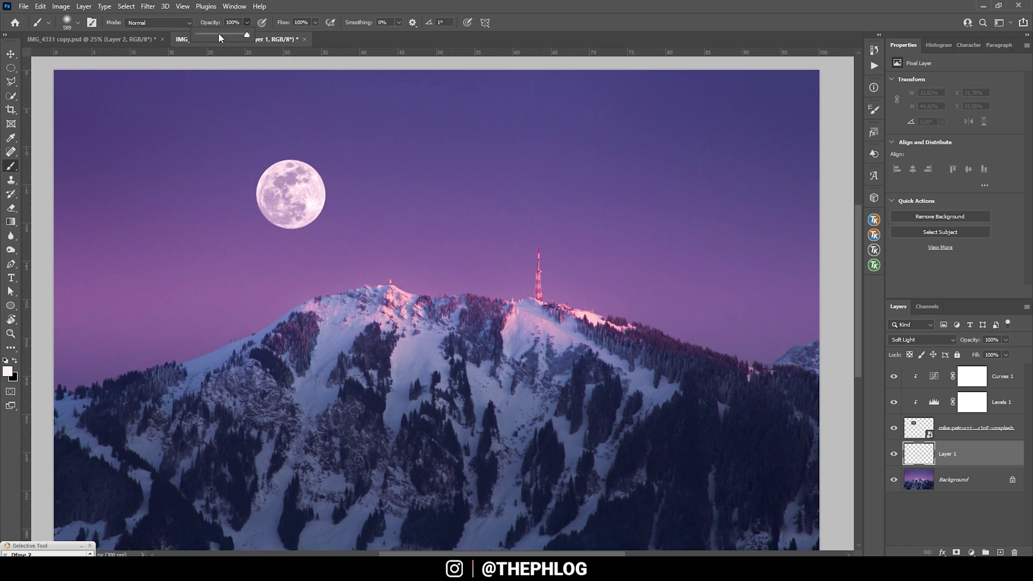
pyautogui.moveTo(218, 33); pyautogui.dragTo(214, 37)
pyautogui.click(294, 6)
pyautogui.click(292, 194)
pyautogui.click(292, 194)
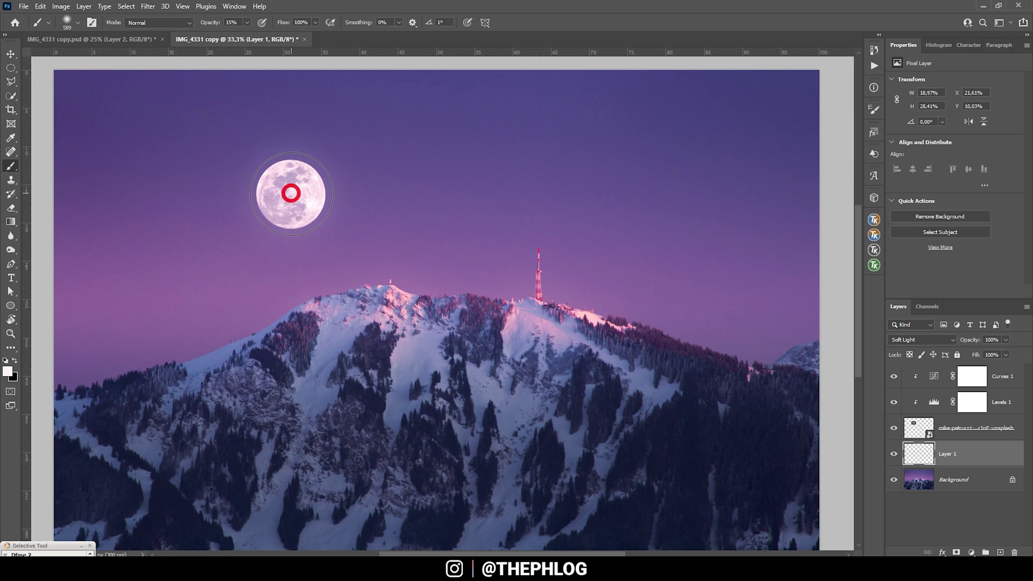
# Step: Toggle Layer 1's visibility to compare the moon with and without the glow
pyautogui.click(894, 456)
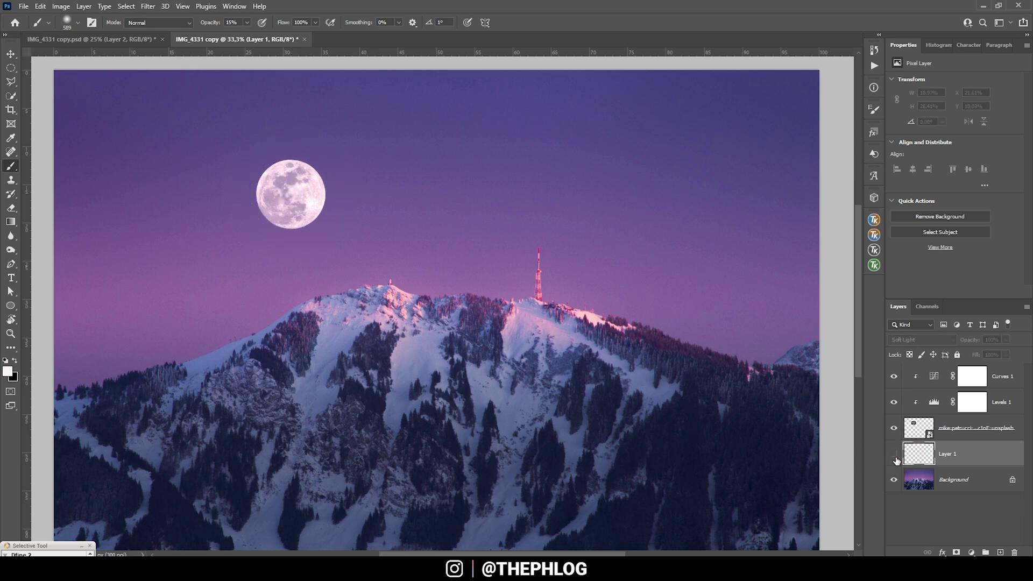
pyautogui.click(895, 456)
pyautogui.click(895, 456)
pyautogui.click(896, 457)
pyautogui.click(895, 456)
pyautogui.click(895, 456)
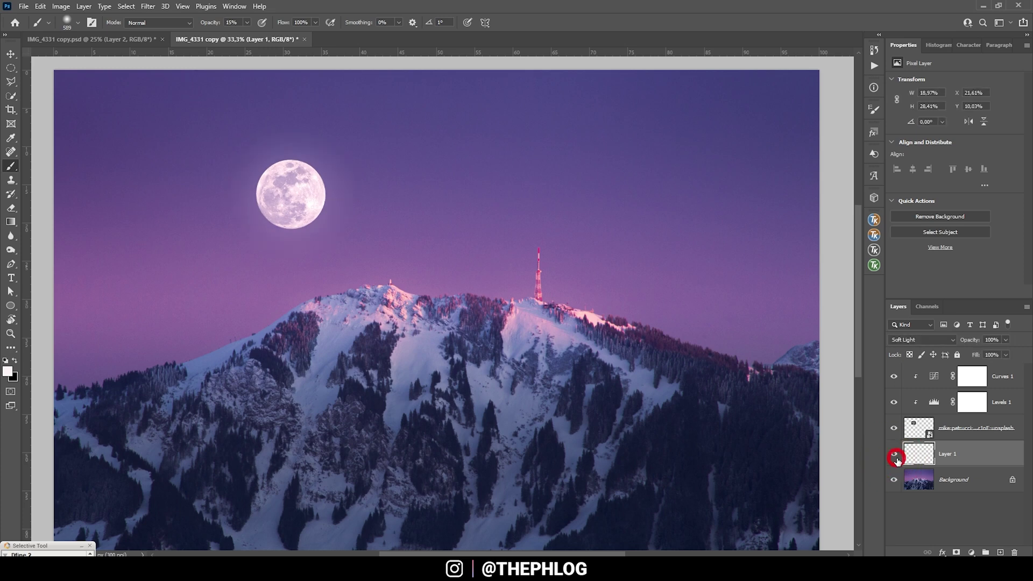
# Step: Enlarge the brush past 1000 px and raise its opacity to about 20%
pyautogui.scroll(-2, 324, 190)
pyautogui.moveTo(335, 192)
pyautogui.mouseDown()
pyautogui.moveTo(366, 195)
pyautogui.moveTo(332, 192)
pyautogui.mouseUp()
pyautogui.click(247, 22)
pyautogui.moveTo(246, 33); pyautogui.dragTo(251, 36)
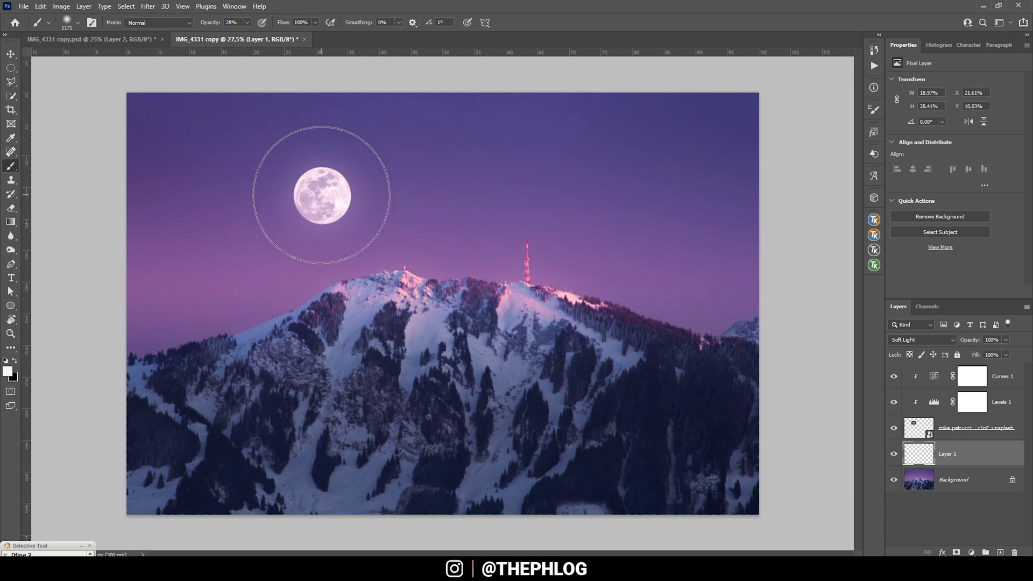
# Step: Add Layer 2 above Curves 1 and set its blend mode to Soft Light
pyautogui.scroll(1, 318, 191)
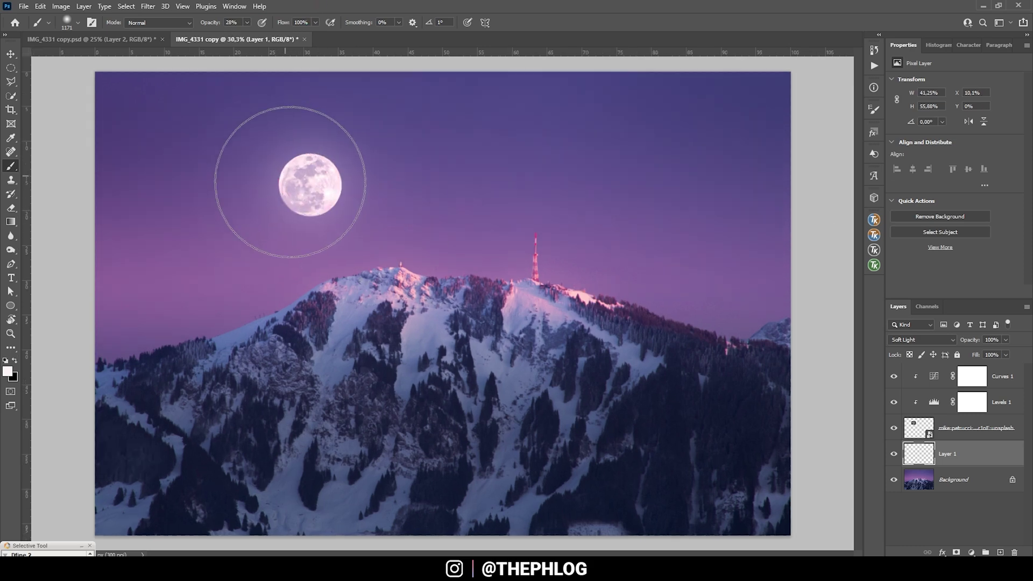
pyautogui.click(1004, 382)
pyautogui.press('x')
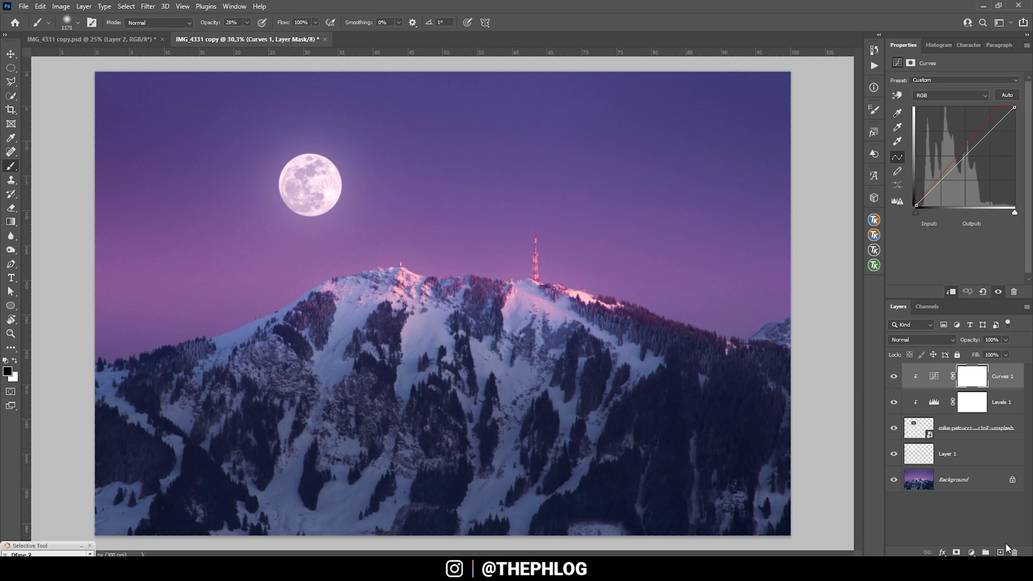
pyautogui.click(1000, 552)
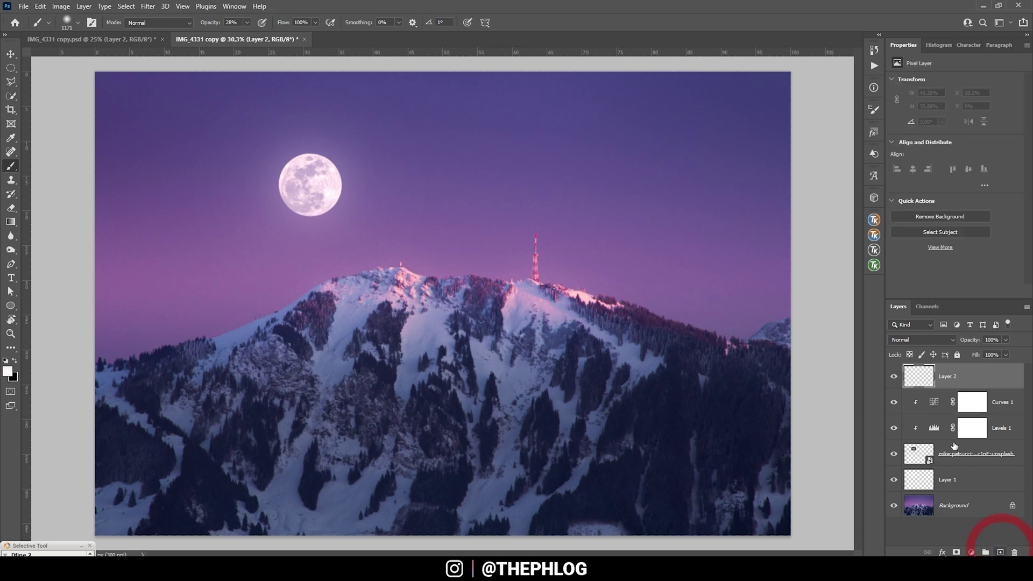
pyautogui.click(932, 339)
pyautogui.click(906, 429)
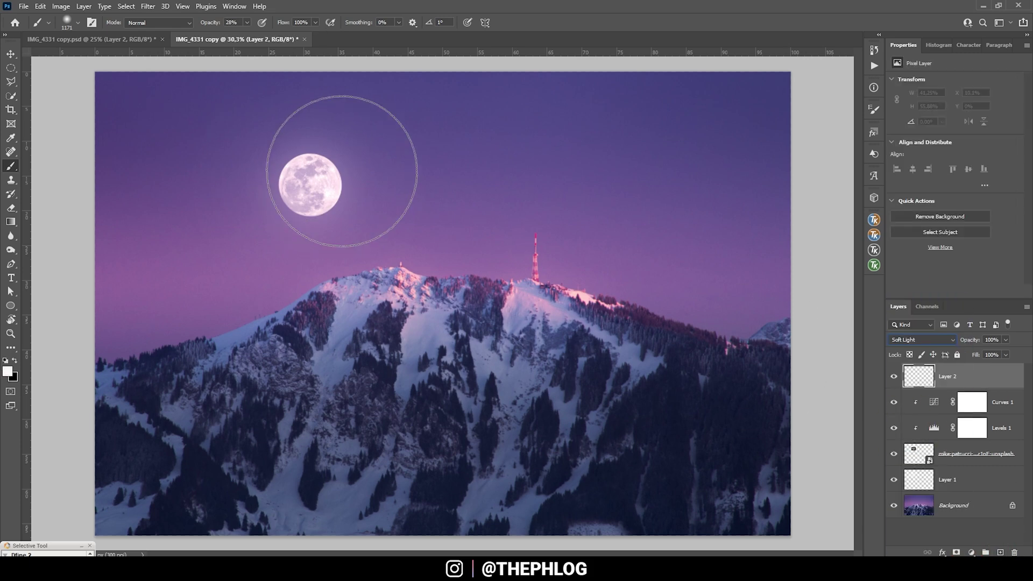
# Step: Paint brightness onto the moon on Layer 2, shrinking the brush for smaller touches
pyautogui.moveTo(314, 182); pyautogui.dragTo(286, 171)
pyautogui.click(312, 184)
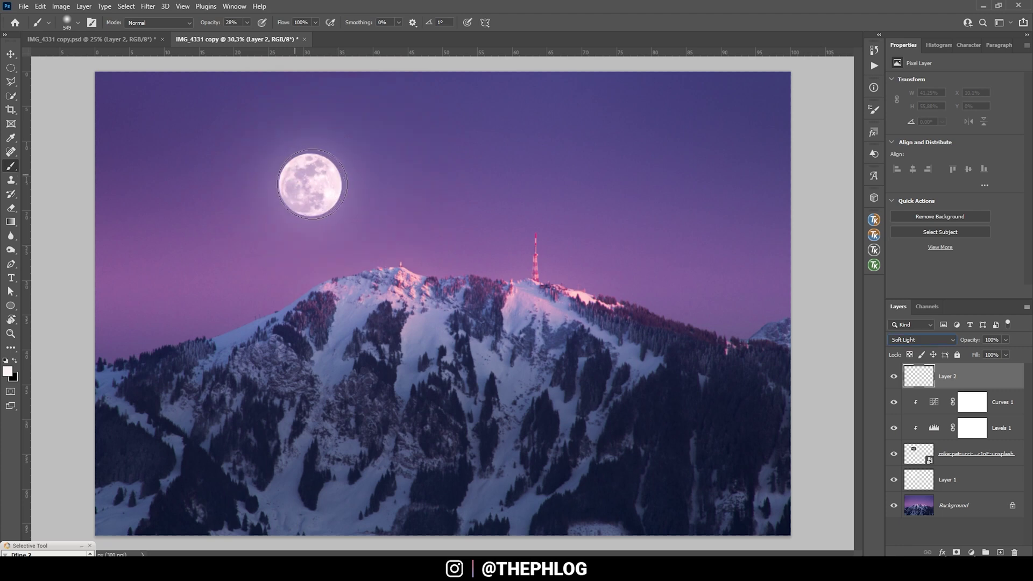
pyautogui.click(307, 177)
pyautogui.moveTo(292, 181); pyautogui.dragTo(277, 183)
pyautogui.moveTo(302, 172); pyautogui.dragTo(296, 172)
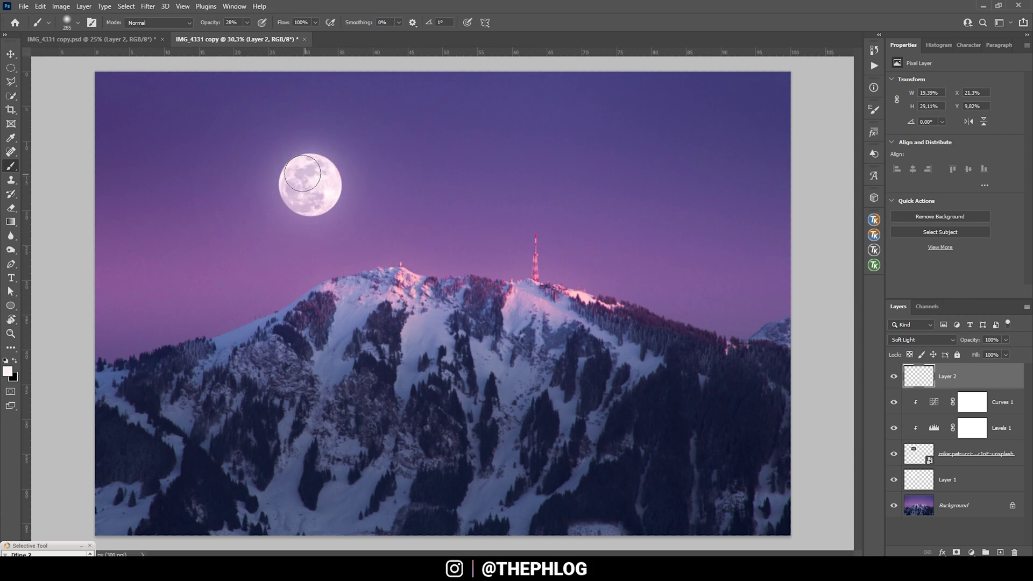
pyautogui.click(299, 168)
pyautogui.click(310, 167)
# Step: Select all layers above Background and group them into Group 1
pyautogui.scroll(-1, 521, 223)
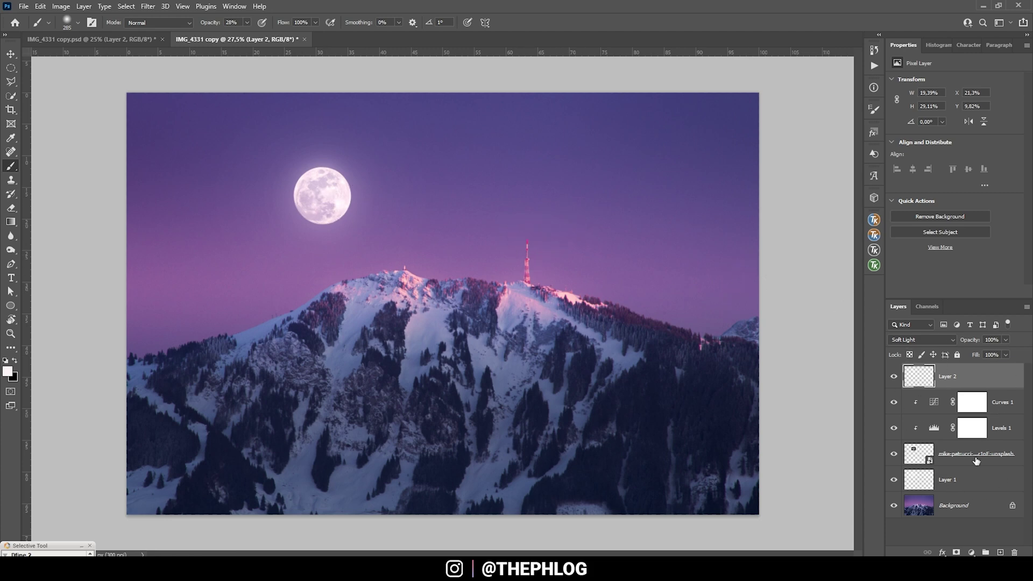
pyautogui.hotkey('ctrl', 'alt', 'a')
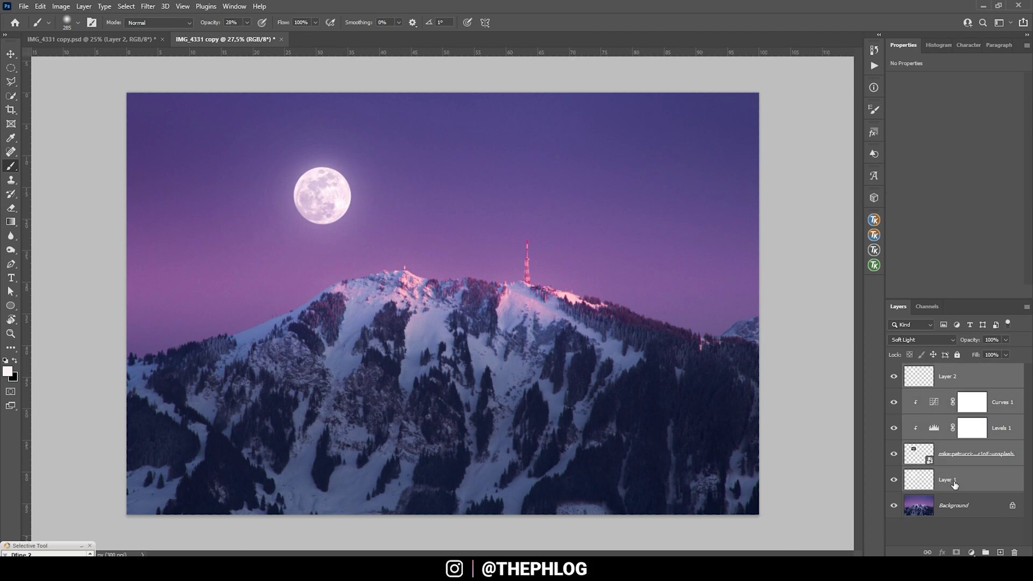
pyautogui.click(985, 552)
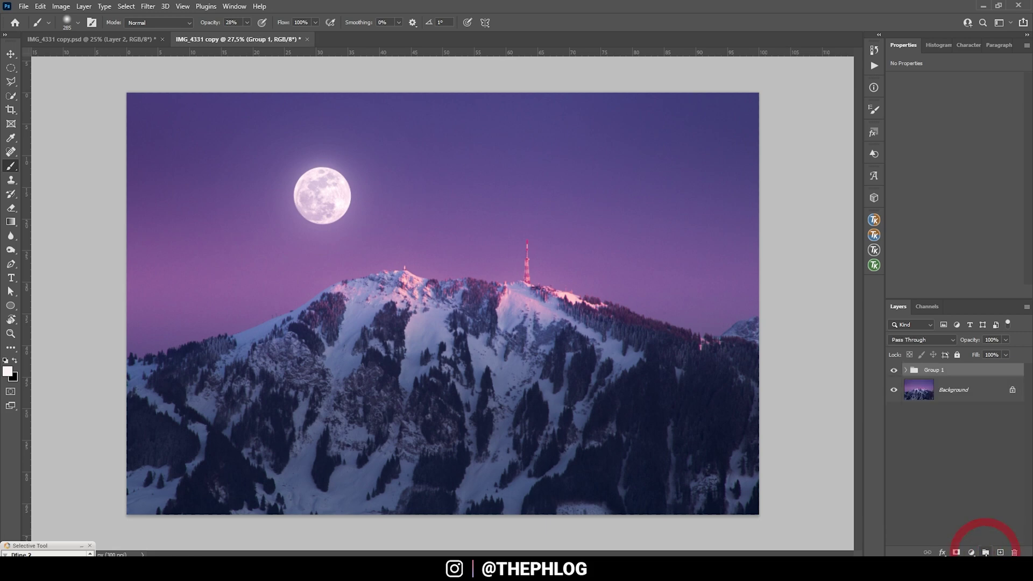
# Step: Nudge Group 1's moon down and right, then scale it to about 85%
pyautogui.press('v')
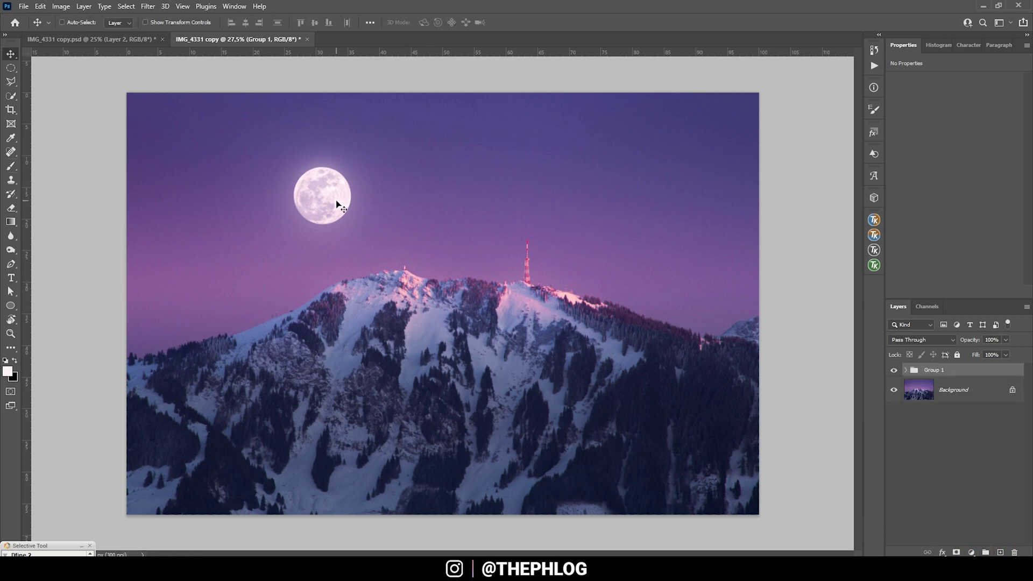
pyautogui.moveTo(347, 191)
pyautogui.mouseDown()
pyautogui.moveTo(386, 220)
pyautogui.moveTo(467, 202)
pyautogui.moveTo(599, 210)
pyautogui.moveTo(559, 231)
pyautogui.moveTo(668, 205)
pyautogui.moveTo(346, 185)
pyautogui.moveTo(350, 202)
pyautogui.moveTo(329, 198)
pyautogui.moveTo(332, 188)
pyautogui.mouseUp()
pyautogui.press('ctrl')
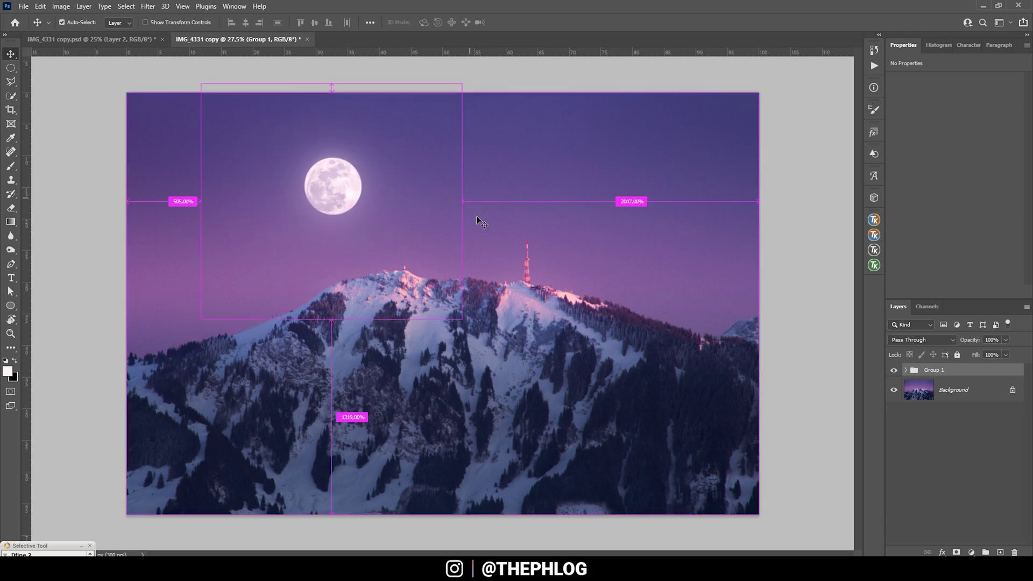
pyautogui.hotkey('ctrl', 't')
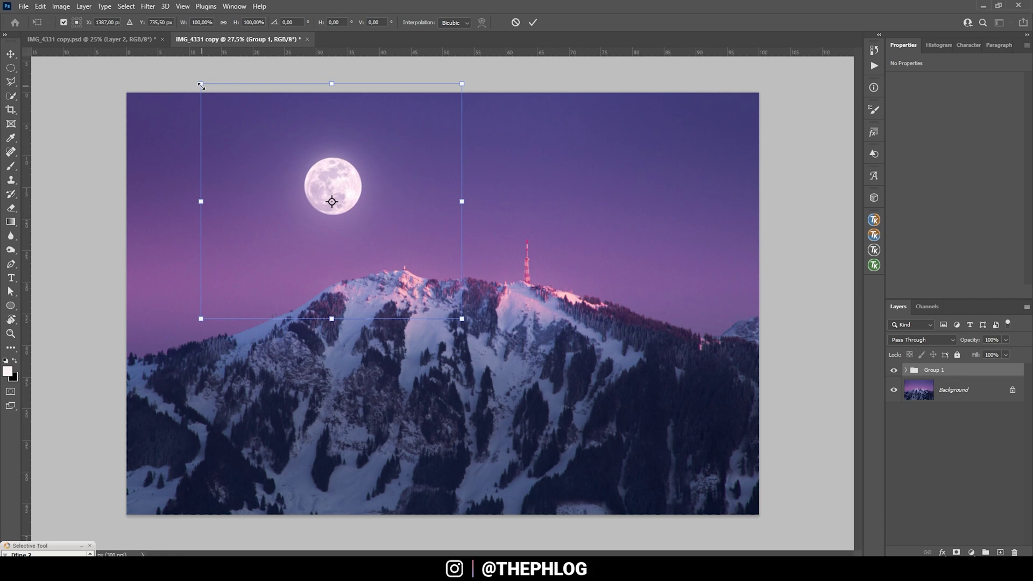
pyautogui.moveTo(201, 85); pyautogui.dragTo(240, 119)
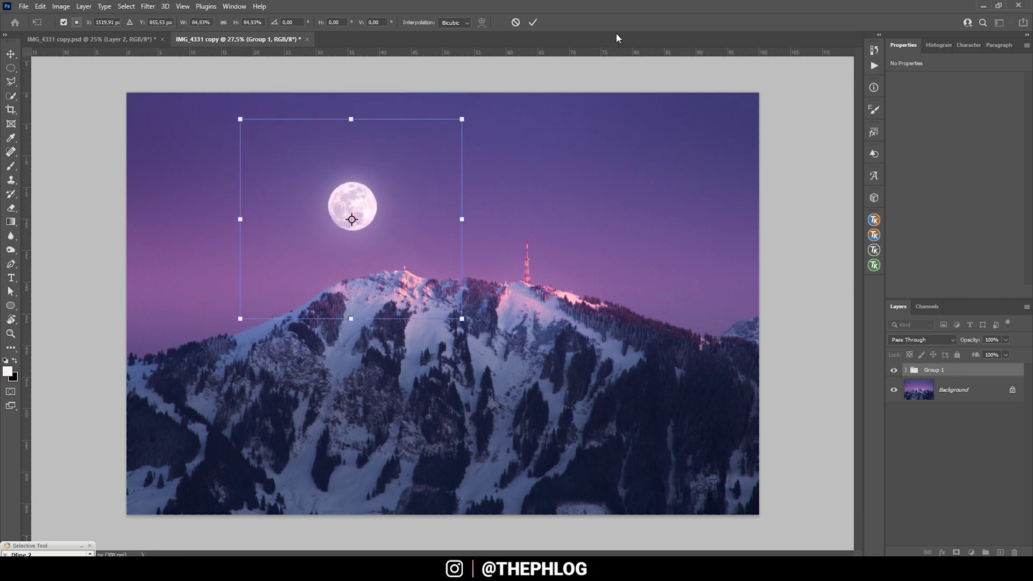
pyautogui.press('Return')
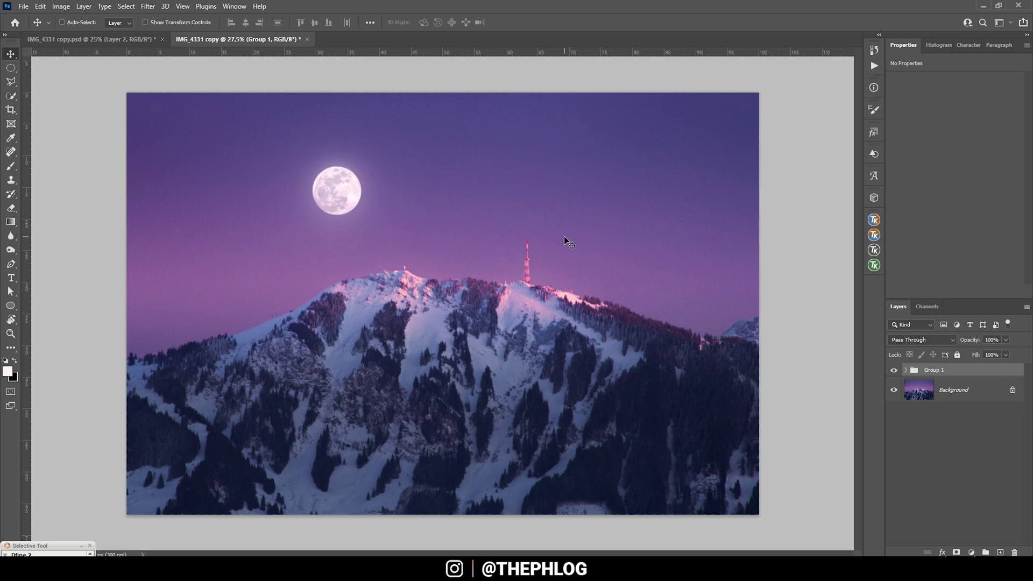